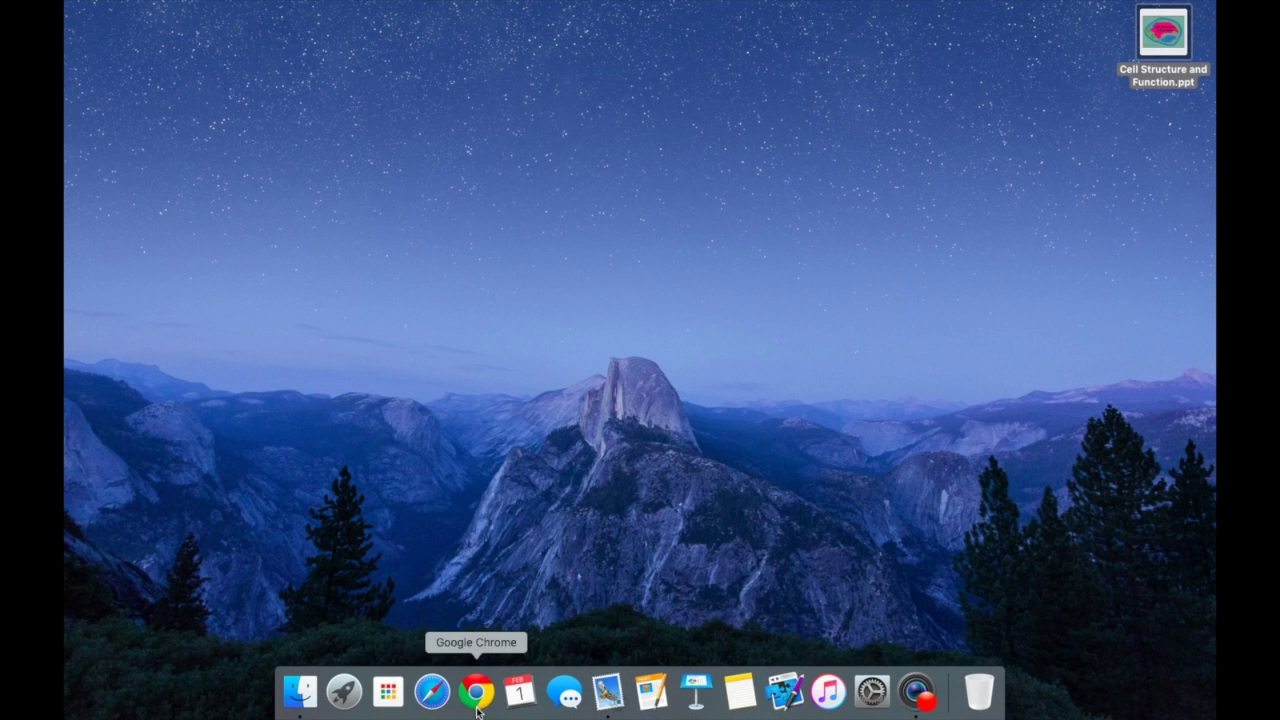
Step: Open Google Drive in Chrome and upload Cell Structure and Function.ppt from the desktop to My Drive
click(476, 695)
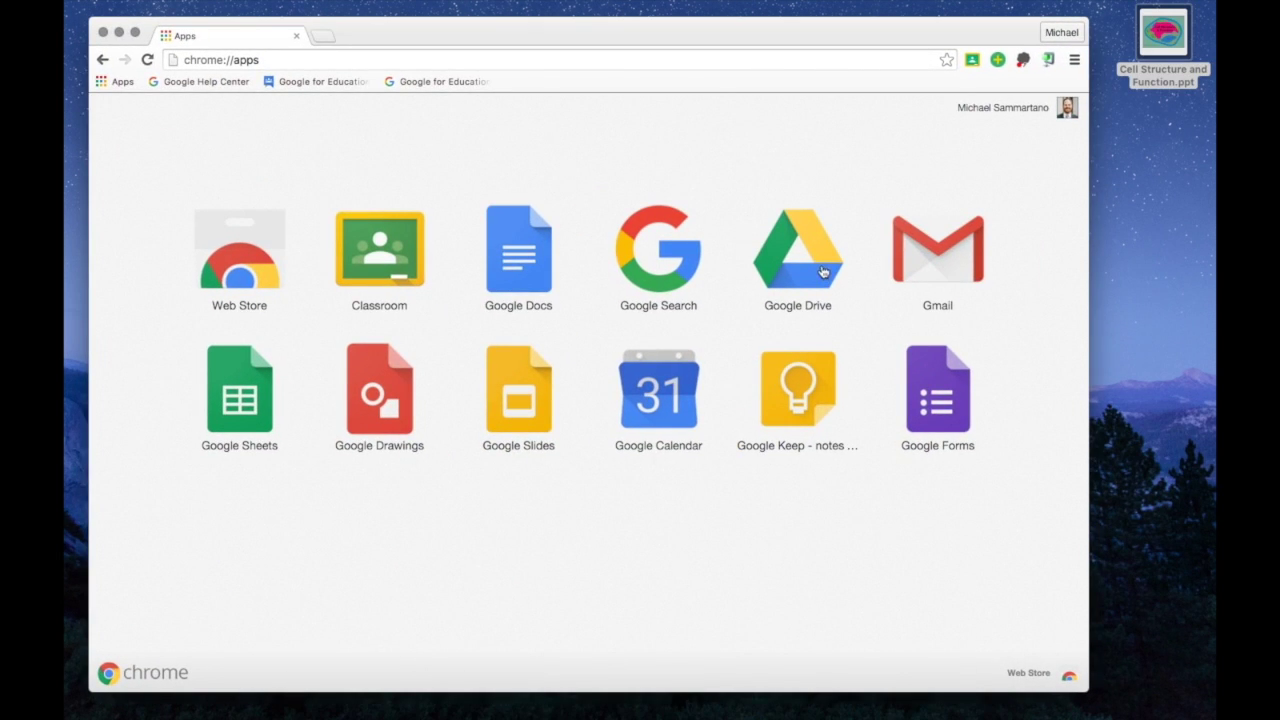
click(823, 272)
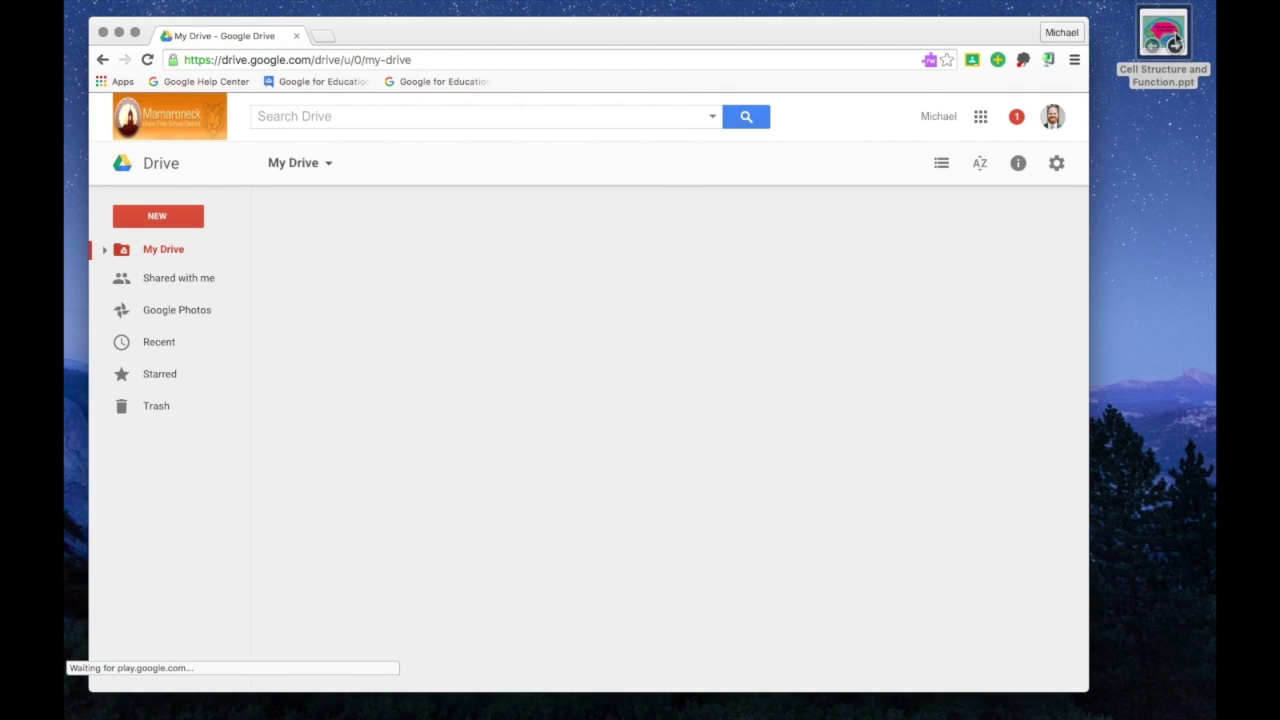
drag(1178, 24, 940, 343)
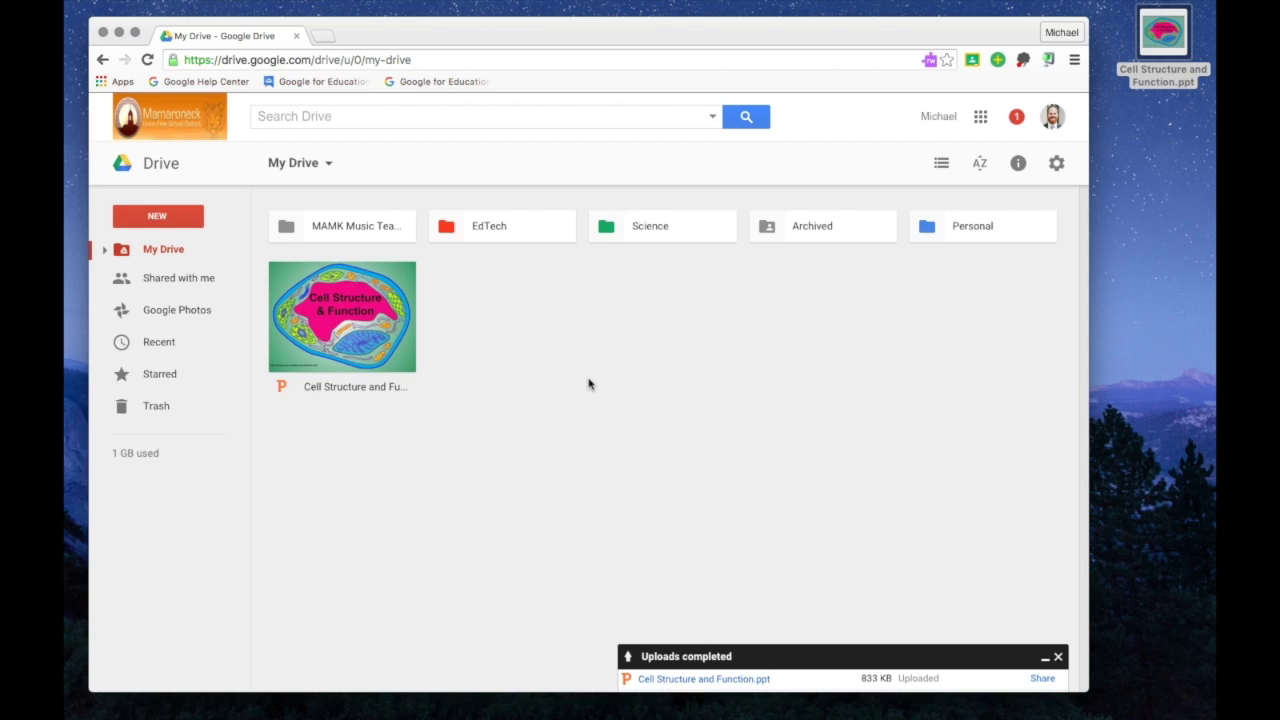
double_click(285, 398)
Step: Open Cell Structure and Function.ppt with Google Slides, creating a Slides version in My Drive
right_click(360, 341)
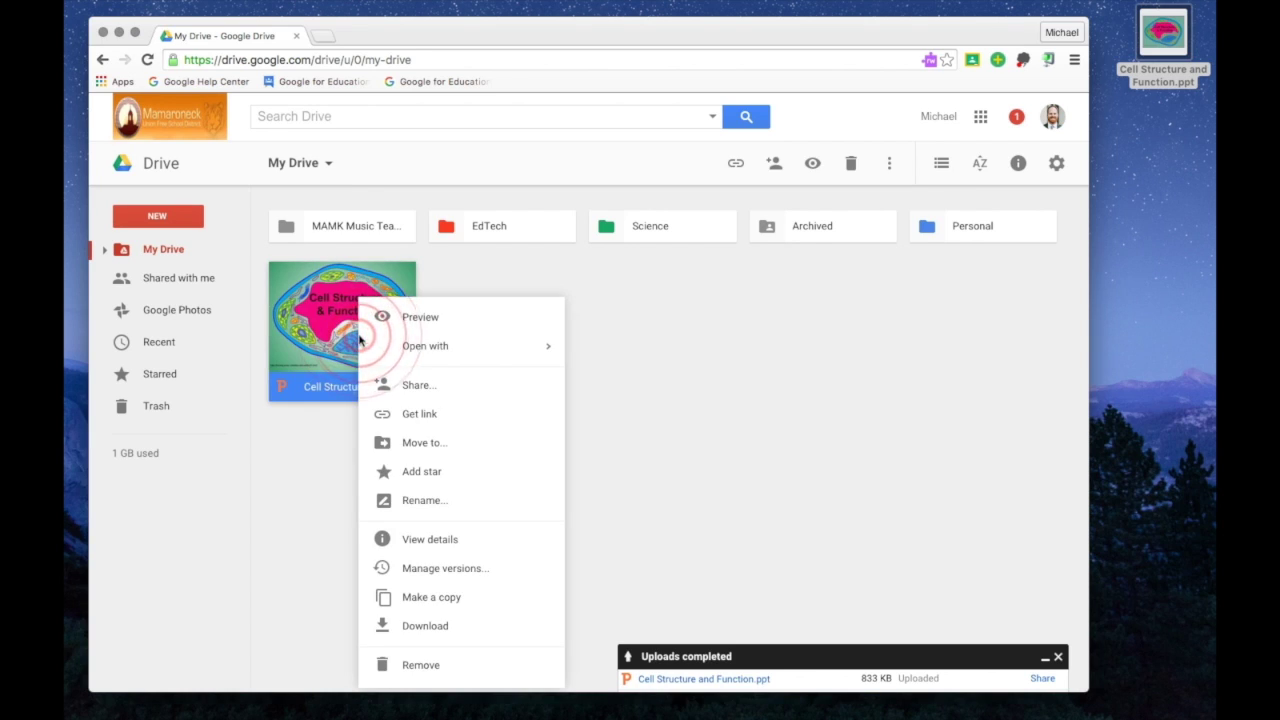
mouse_move(410, 350)
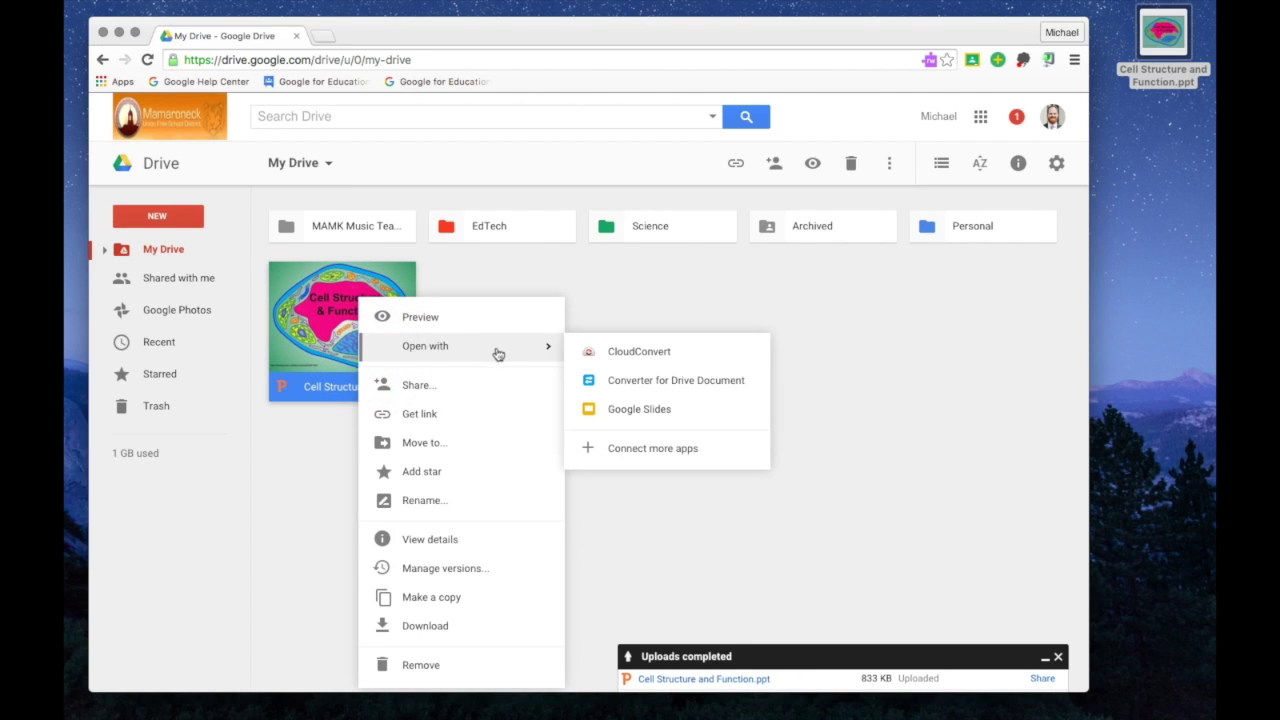
click(604, 407)
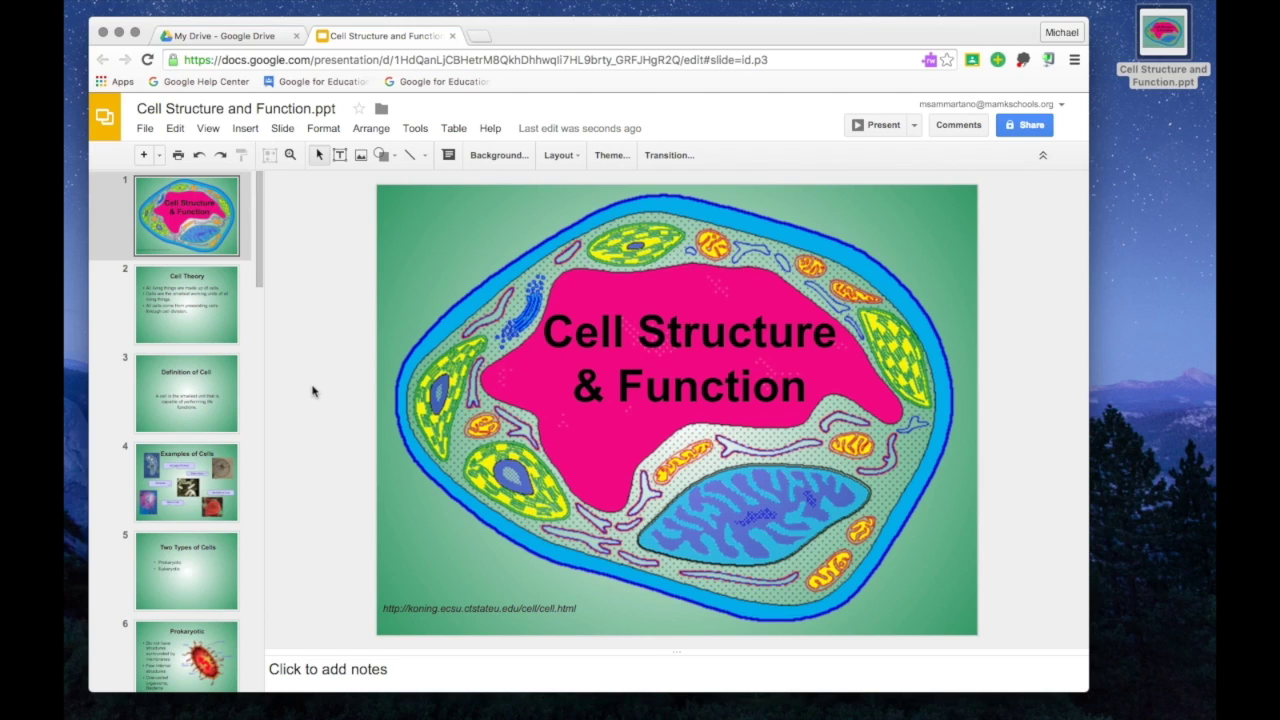
click(235, 38)
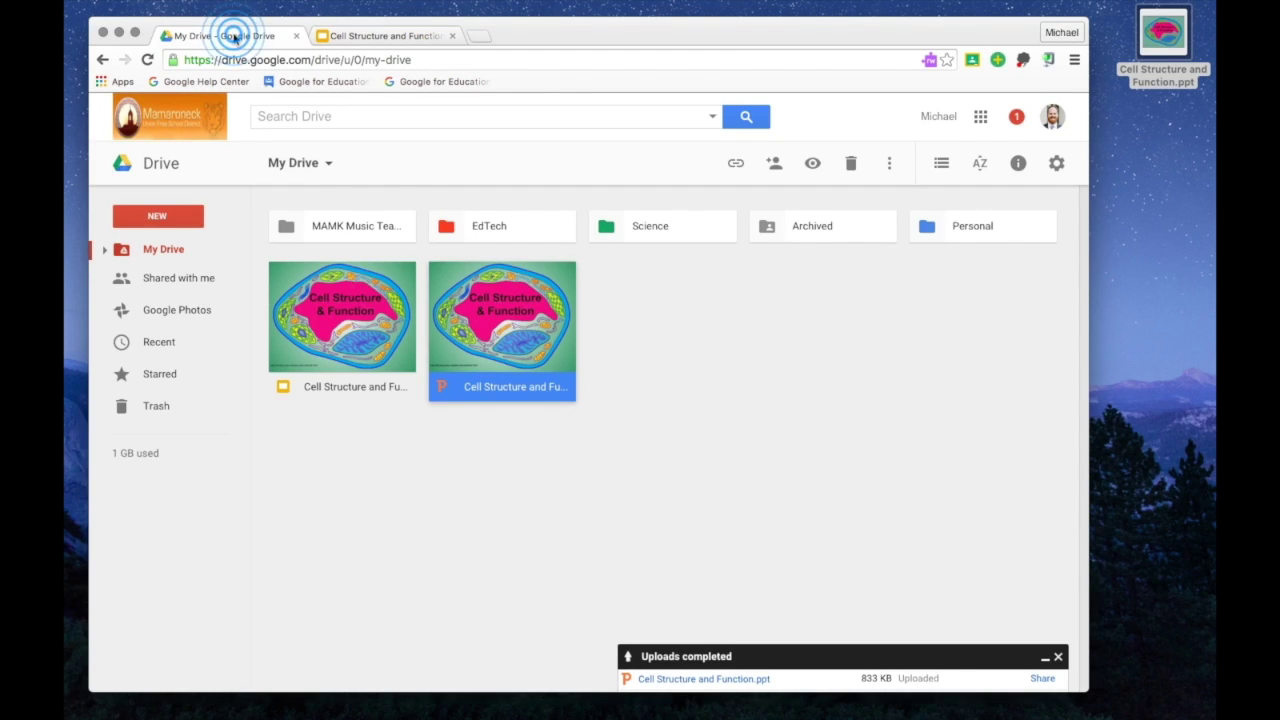
Step: Duplicate the Slides version to make 'Copy of Cell Structure and Function.ppt'
click(370, 504)
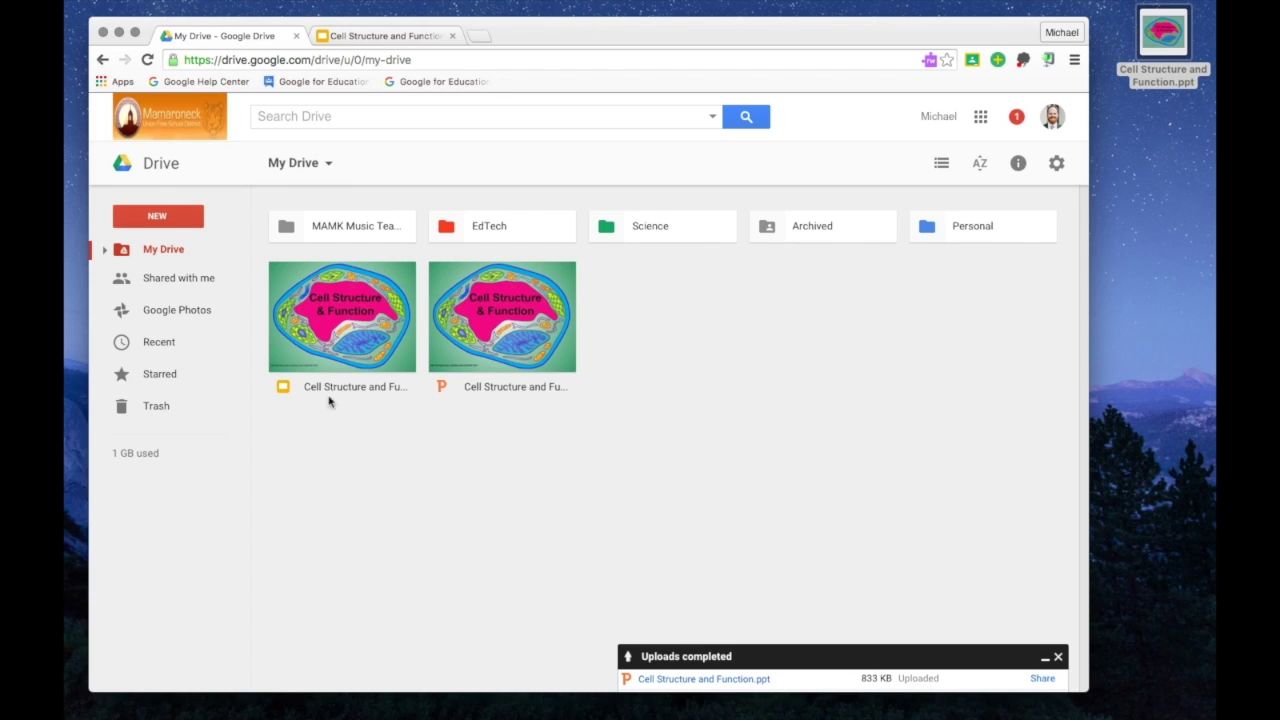
right_click(328, 331)
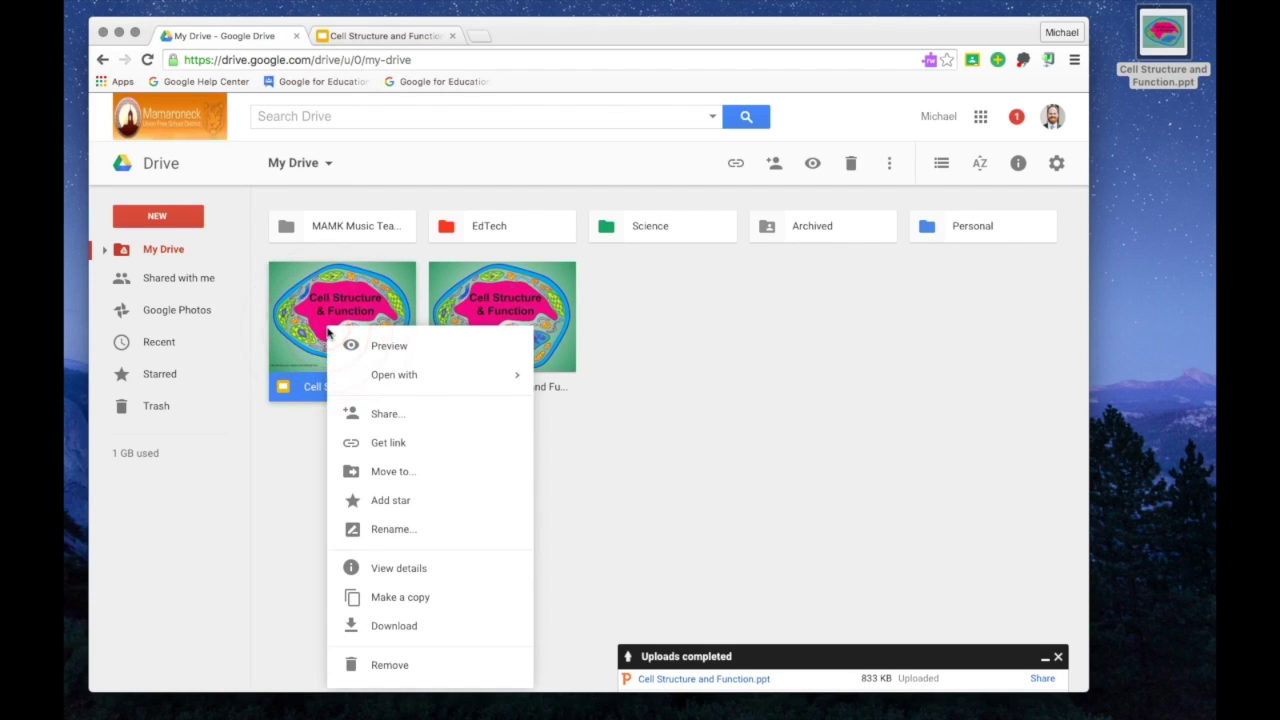
click(483, 597)
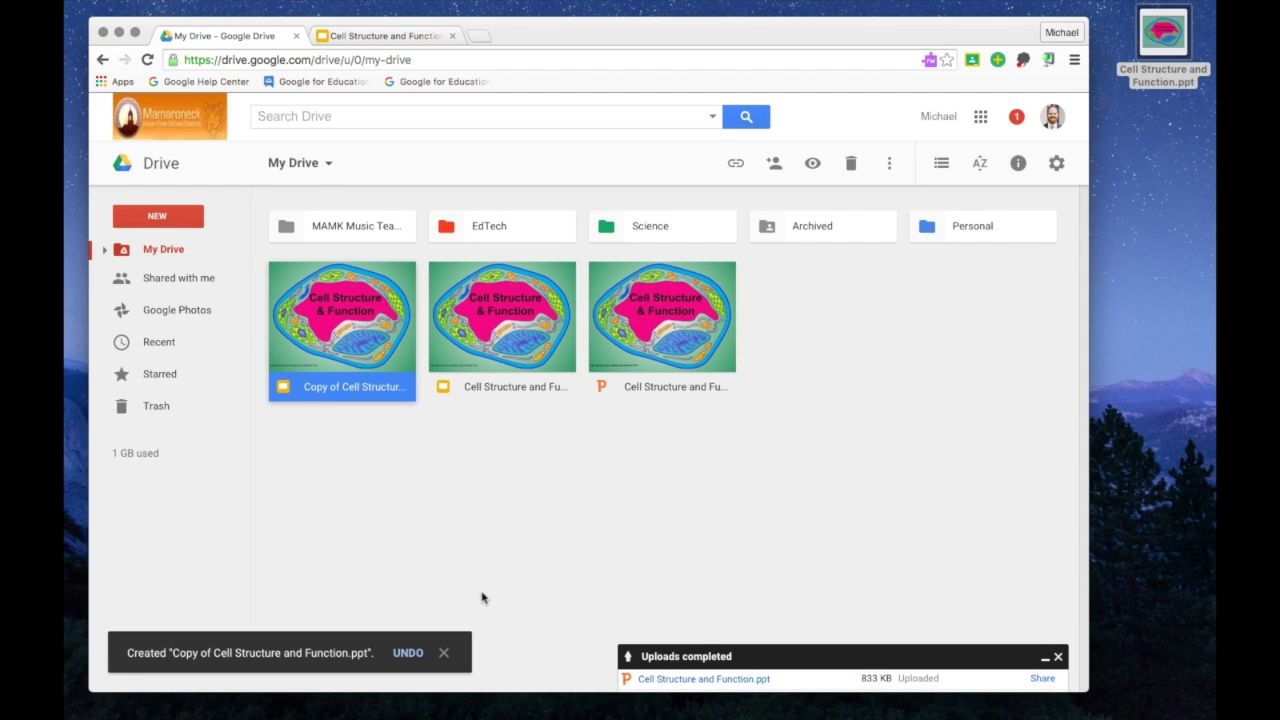
right_click(341, 338)
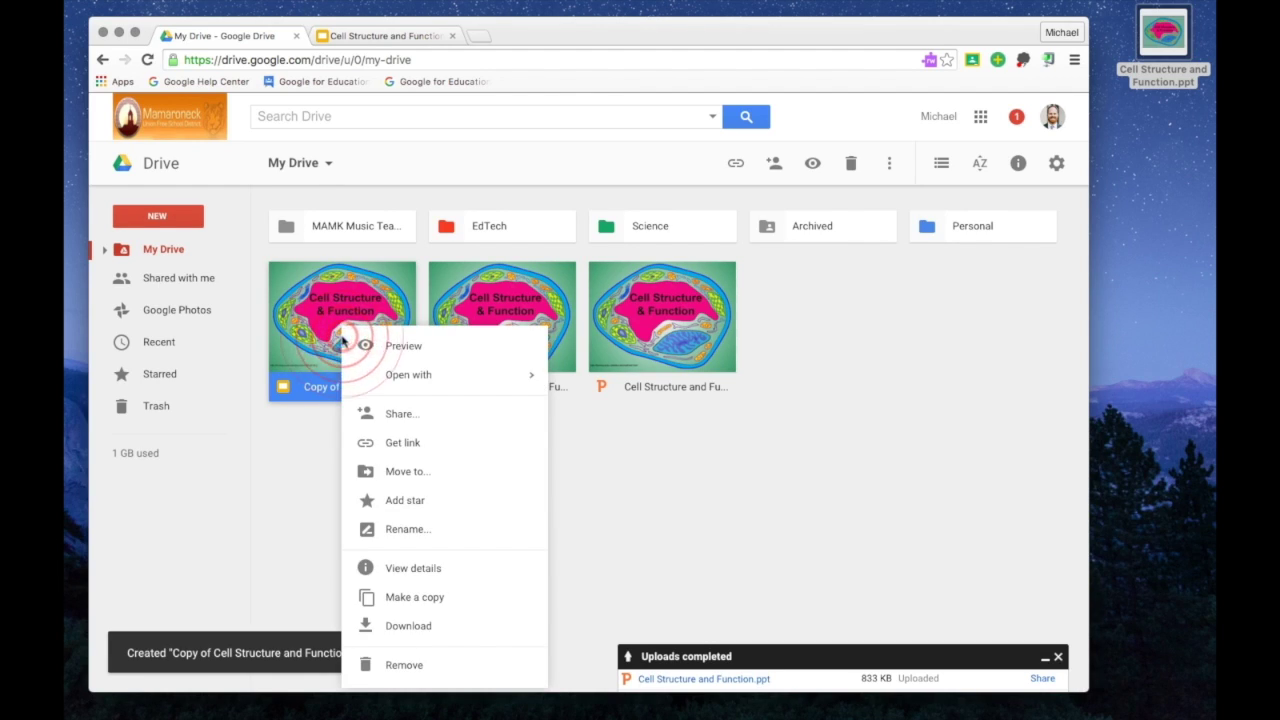
Step: Rename the copy to 'student: Cell Structure and Function.ppt'
click(426, 529)
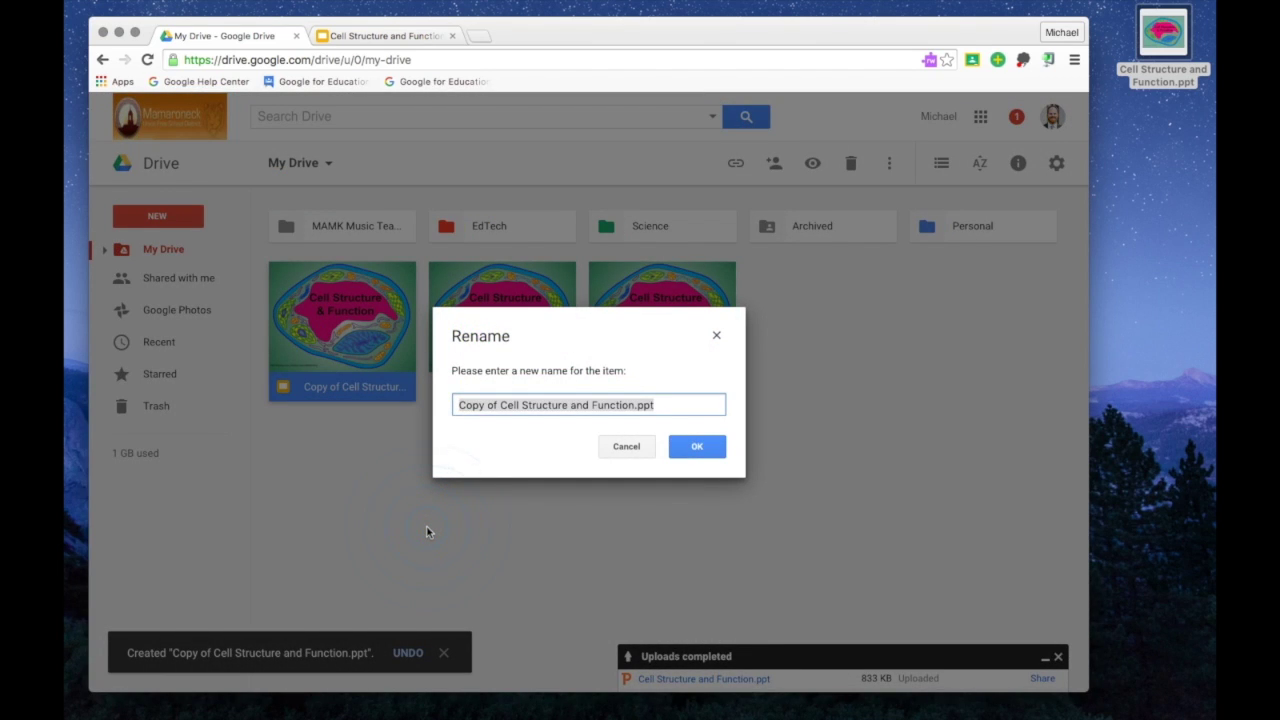
click(459, 405)
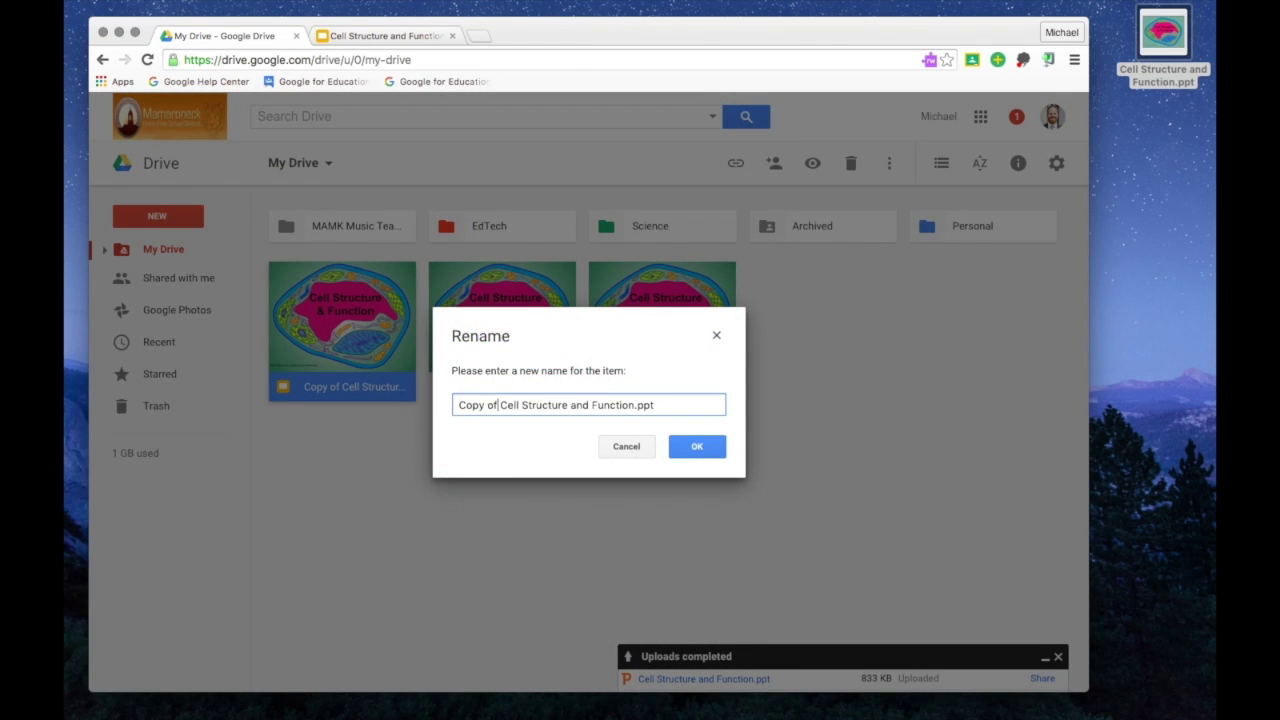
key(BackSpace)
key(BackSpace)
key(BackSpace)
key(BackSpace)
key(BackSpace)
key(BackSpace)
key(BackSpace)
key(BackSpace)
text(student:)
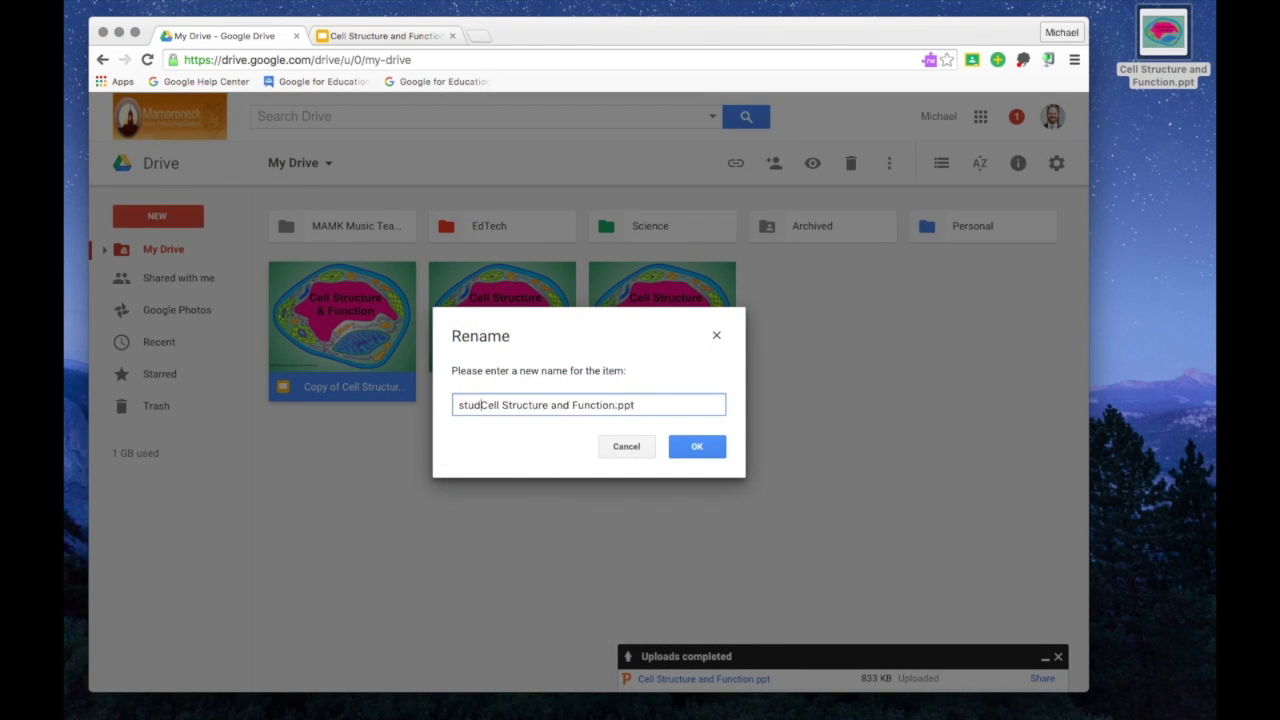
click(697, 446)
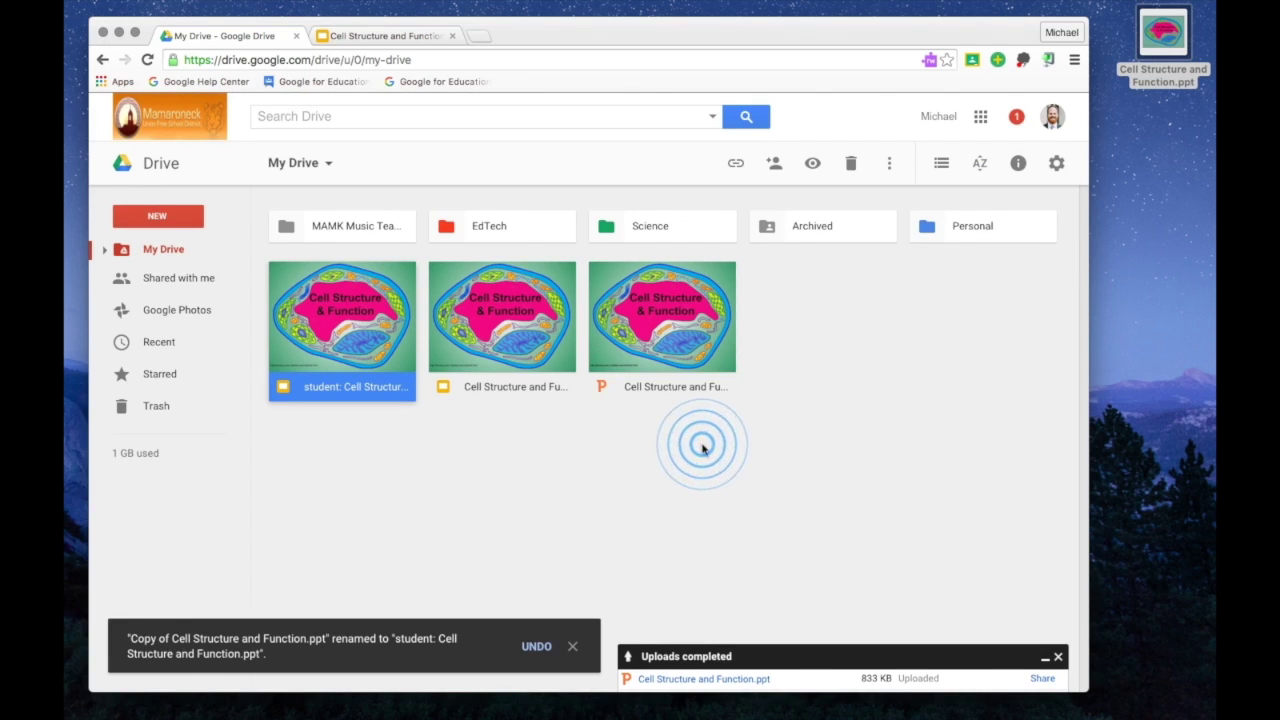
Step: Rename the original Slides file with a 'teacher:' prefix
right_click(533, 381)
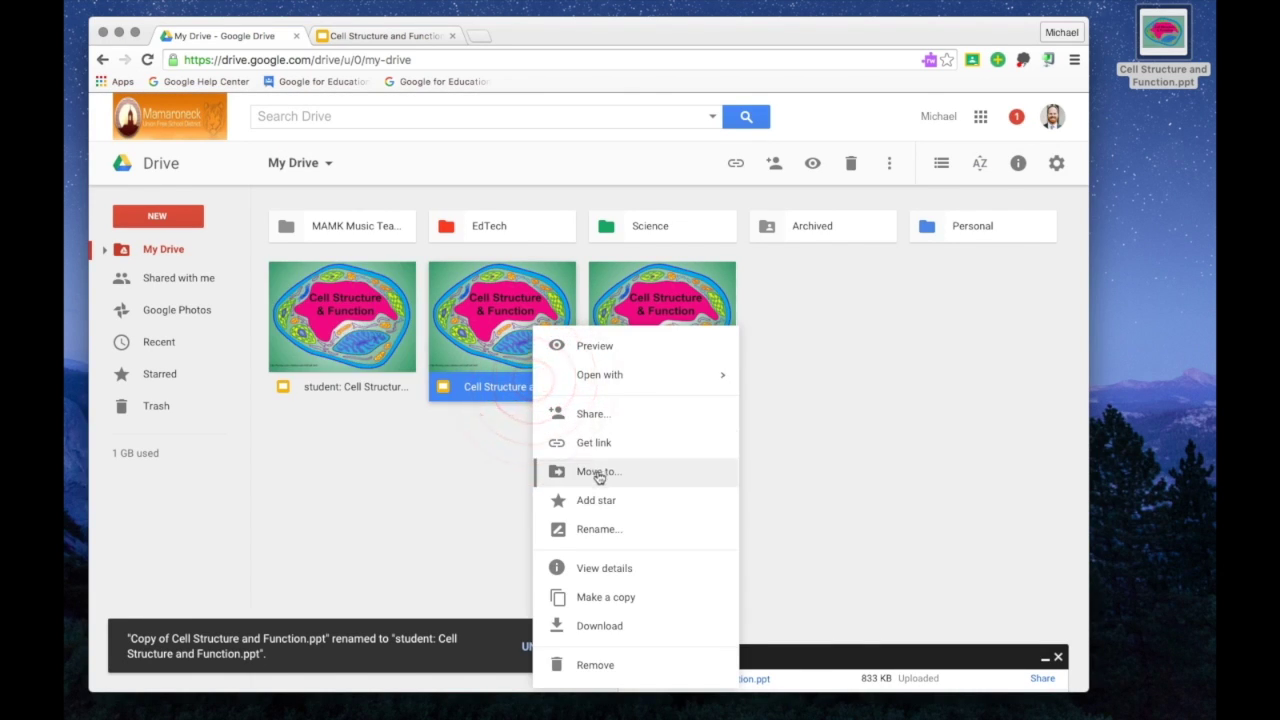
click(598, 529)
click(460, 405)
text(teacher:)
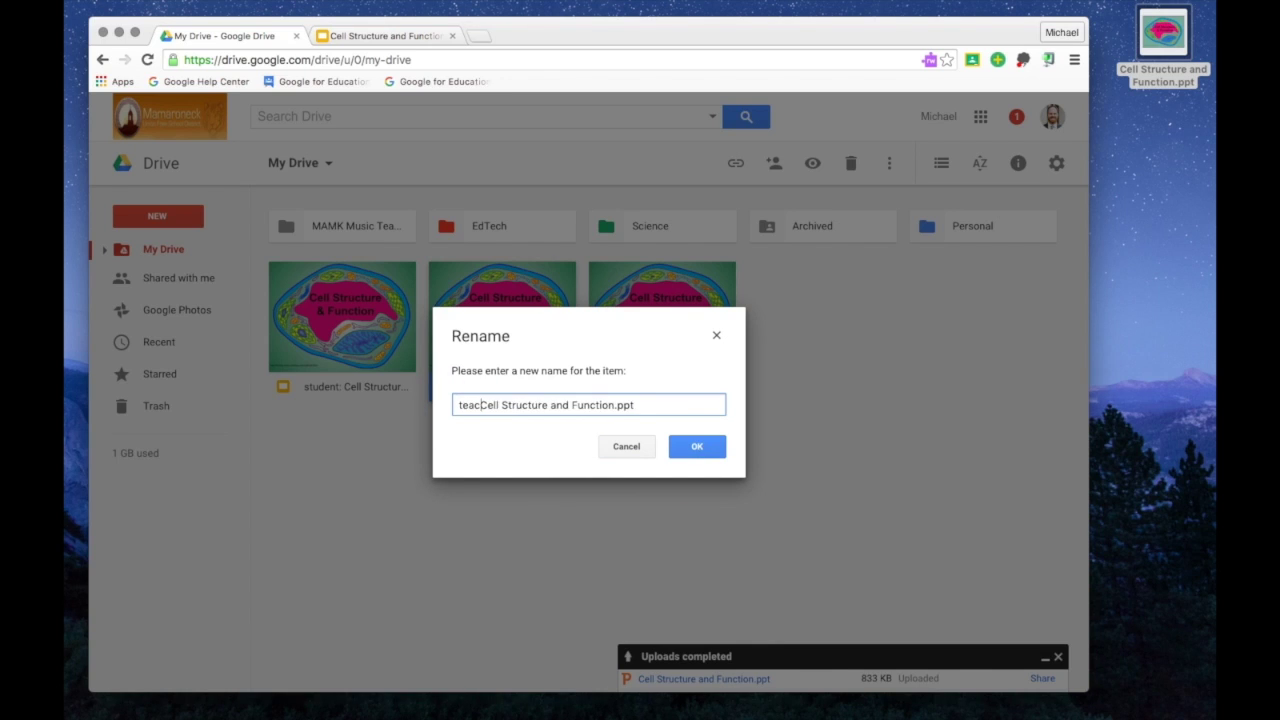
click(712, 451)
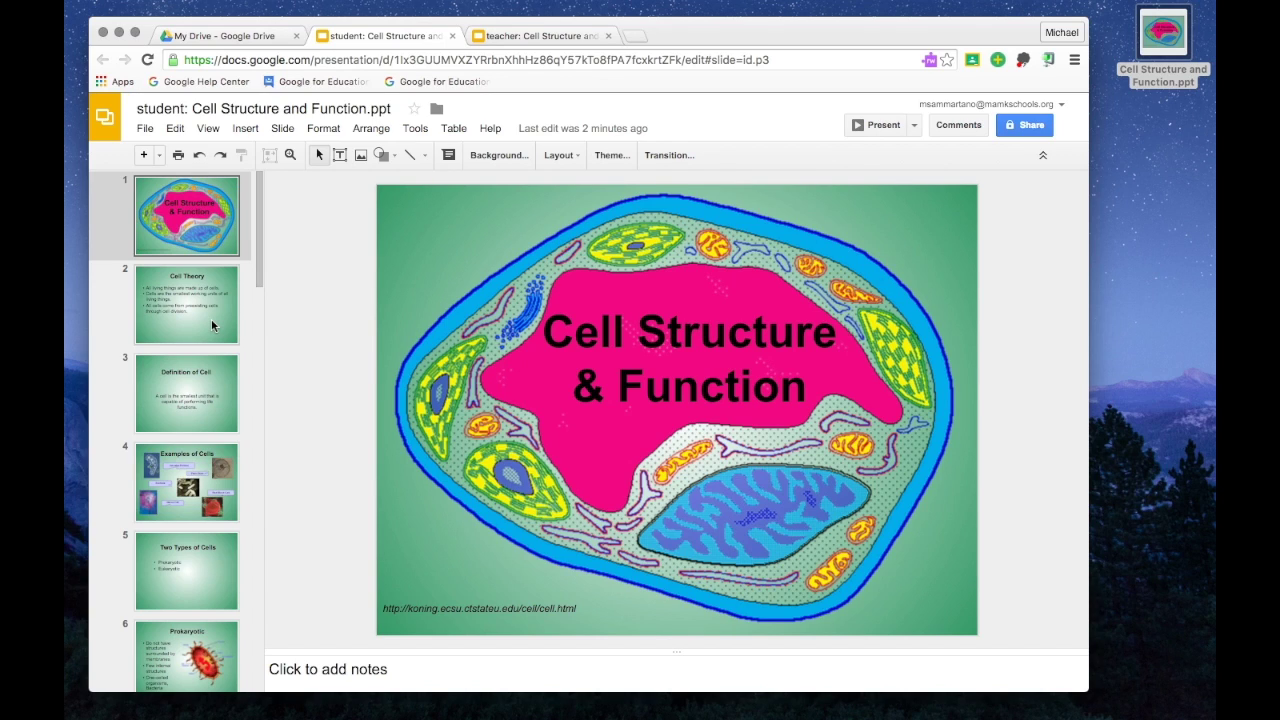
Step: On the Cell Theory slide, replace 'cells' with '..' and cut bullet two to 'Cells are the...'
click(211, 318)
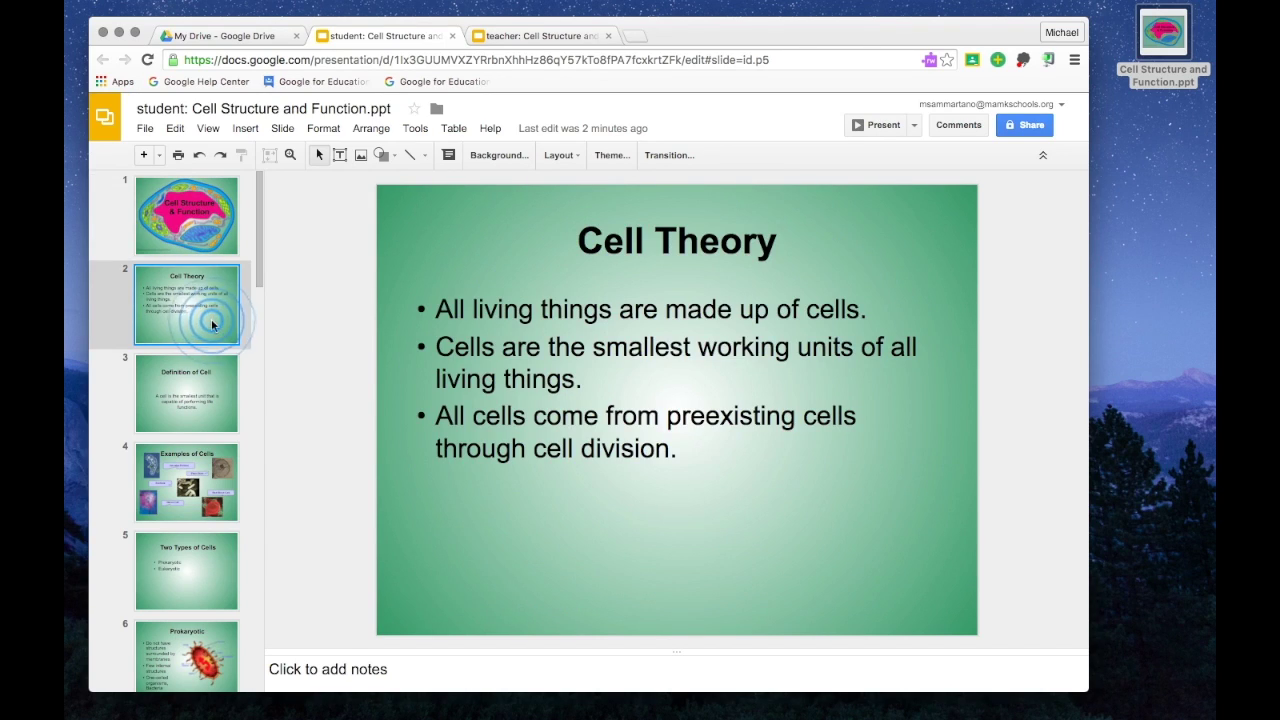
click(532, 377)
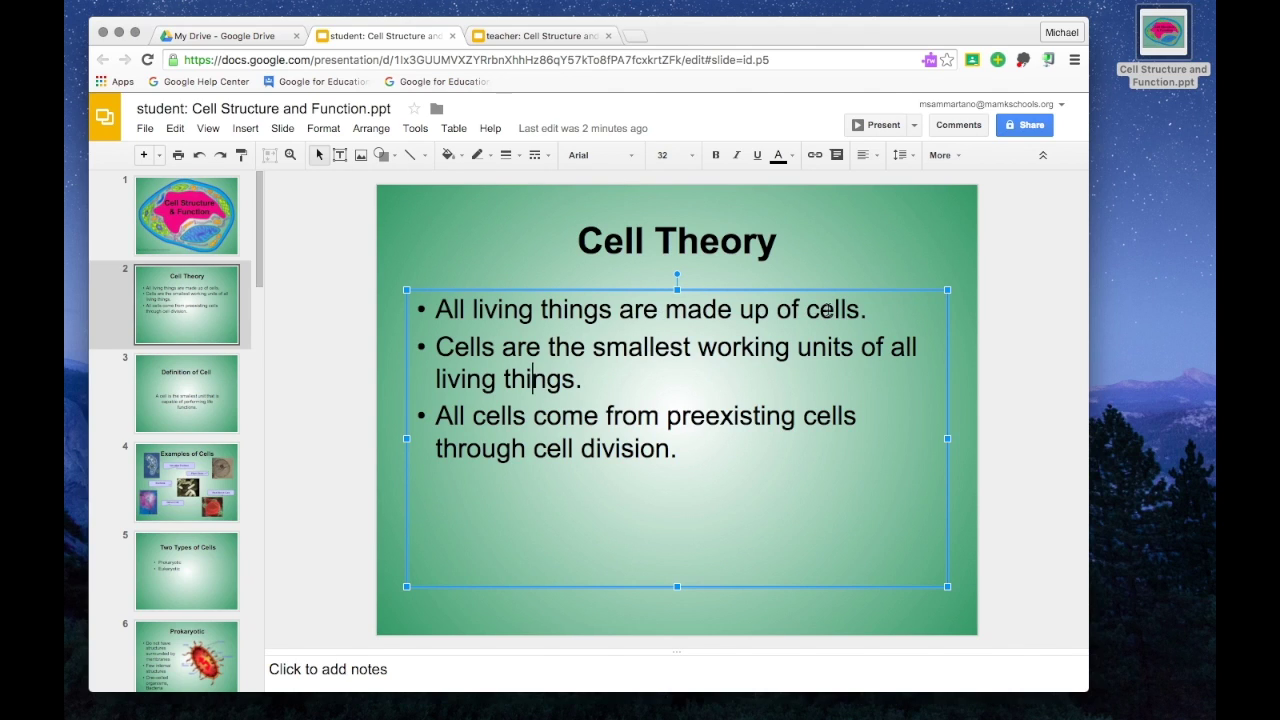
double_click(828, 311)
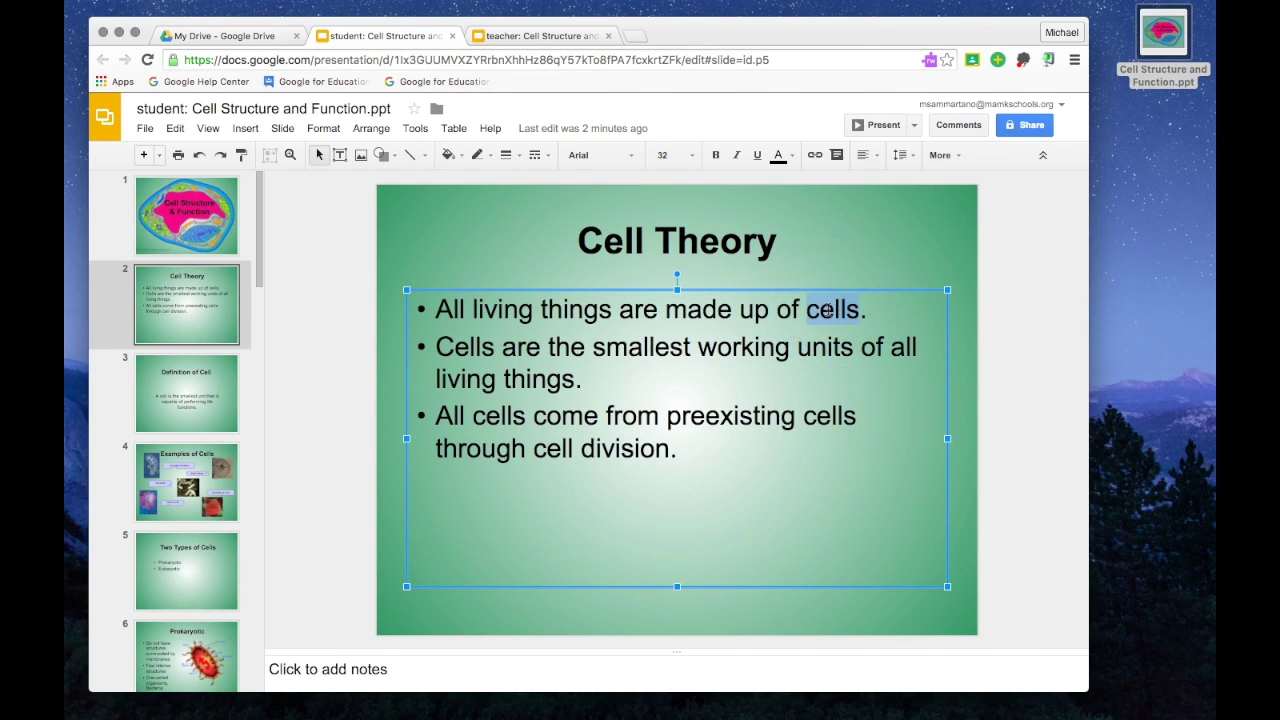
key(BackSpace)
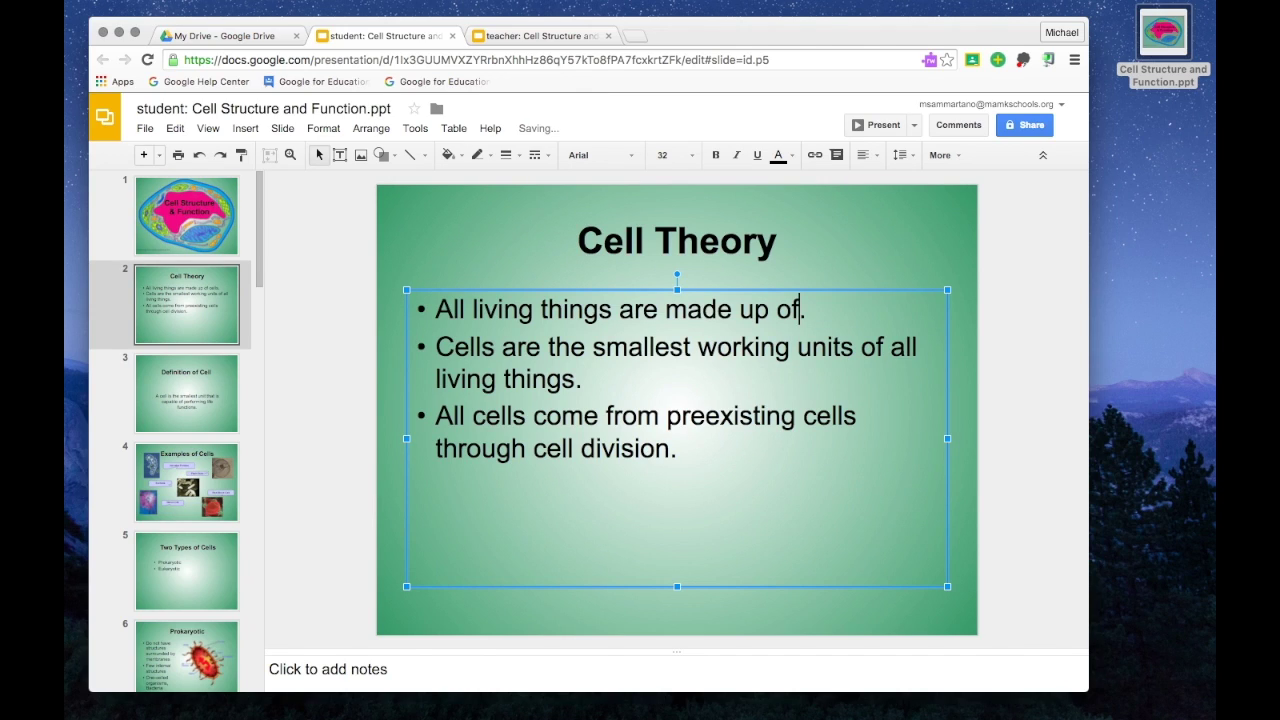
text(..)
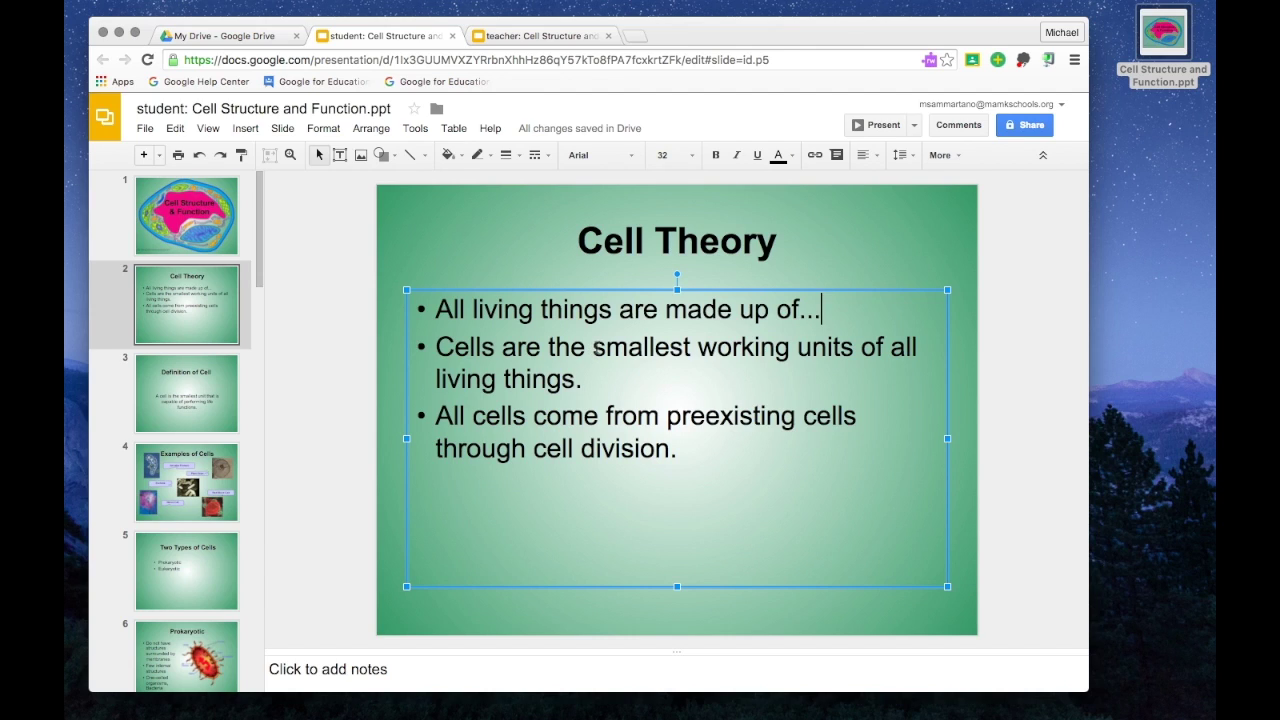
drag(594, 347, 776, 369)
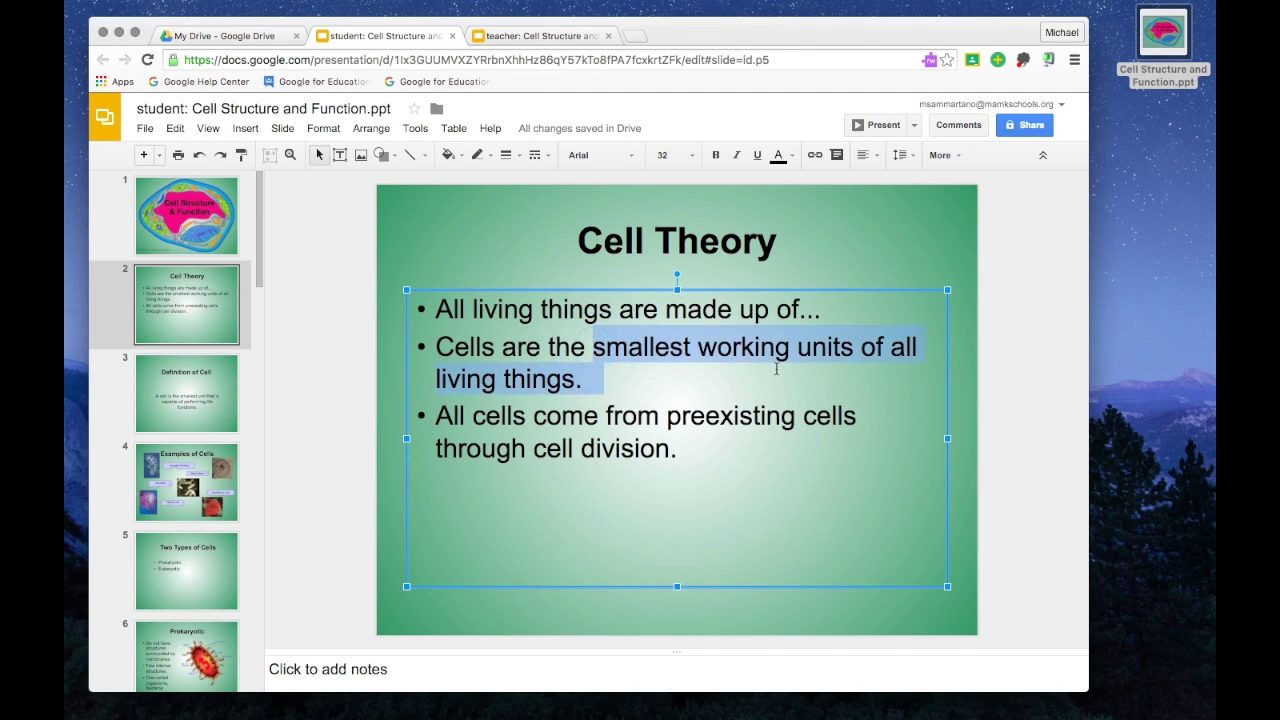
text(...)
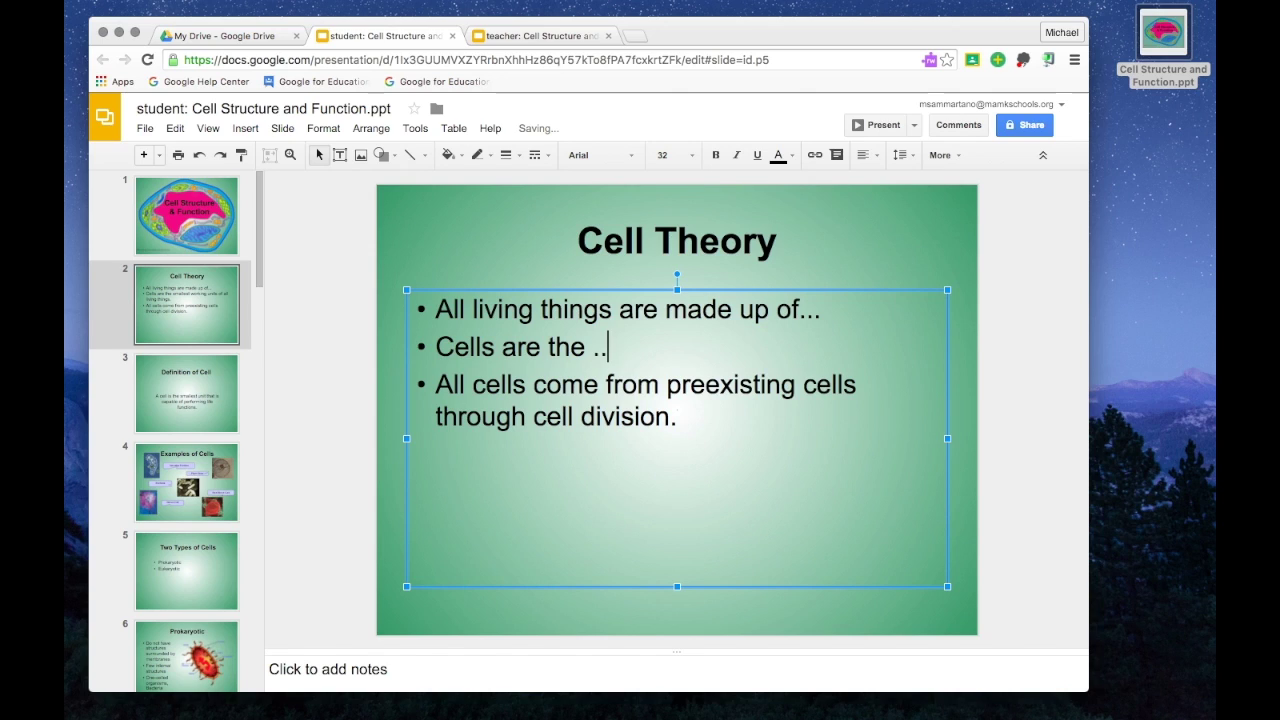
key(Left)
key(Left)
key(Left)
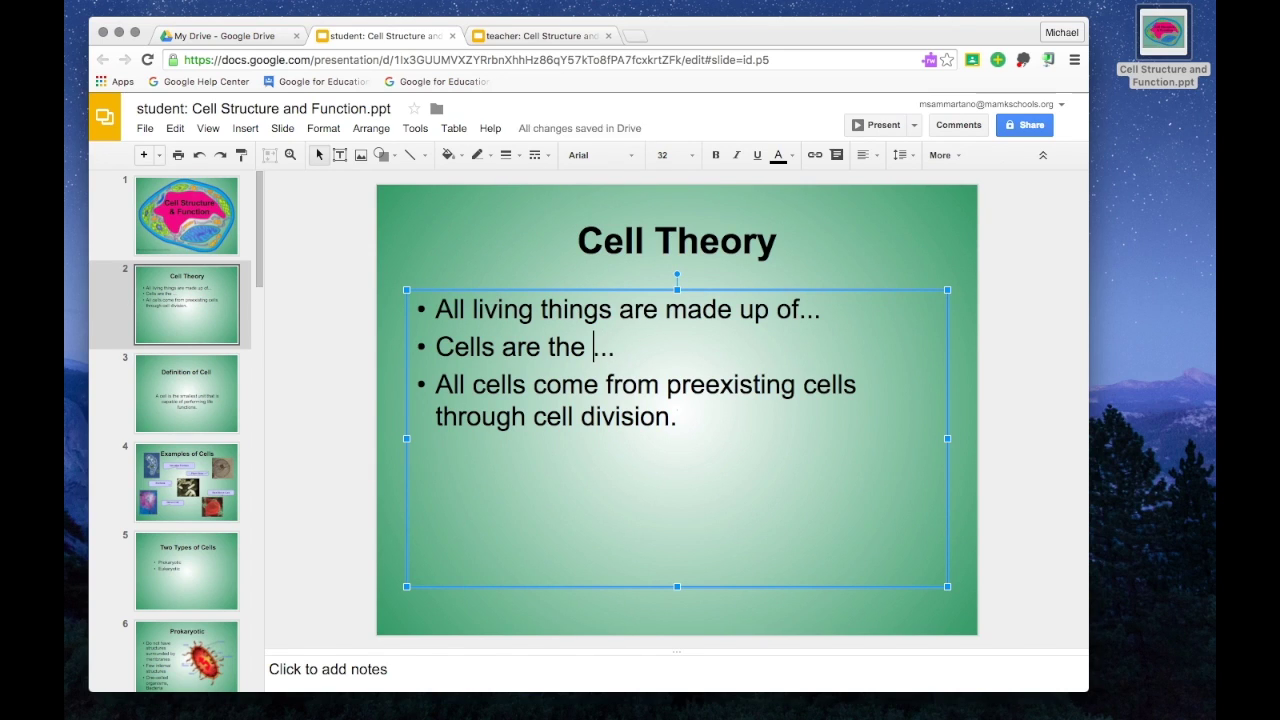
key(BackSpace)
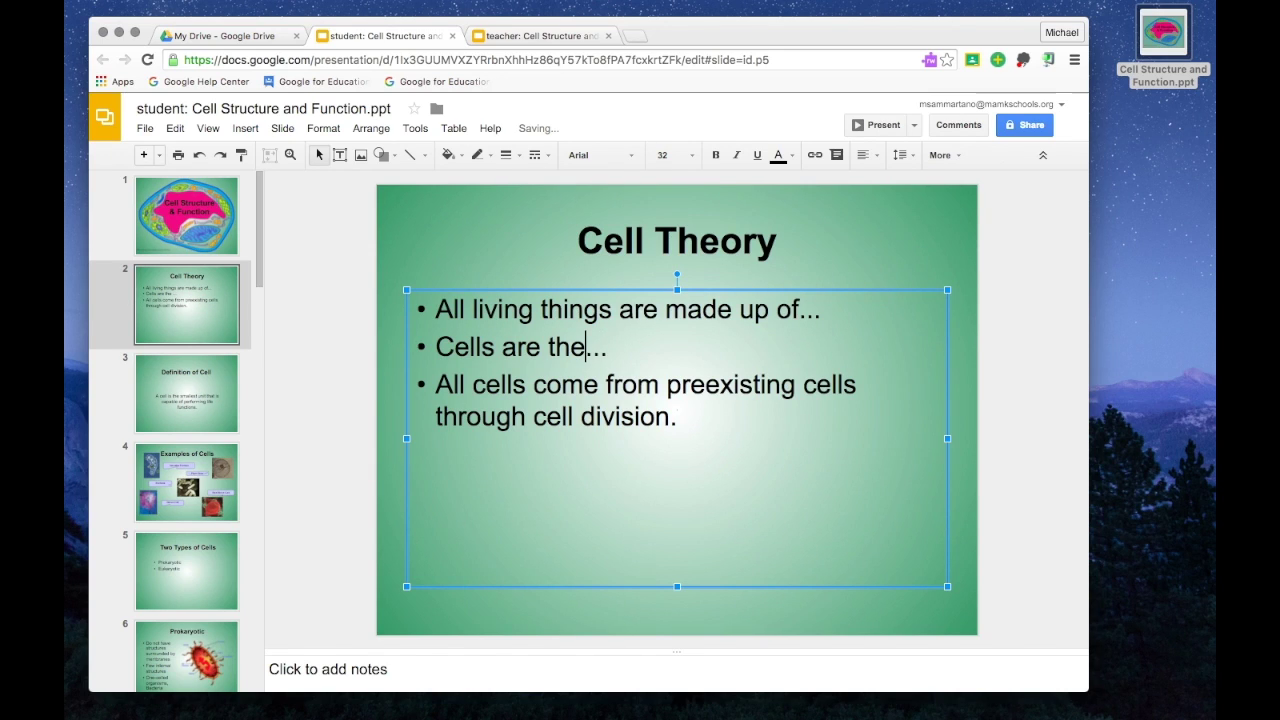
click(216, 484)
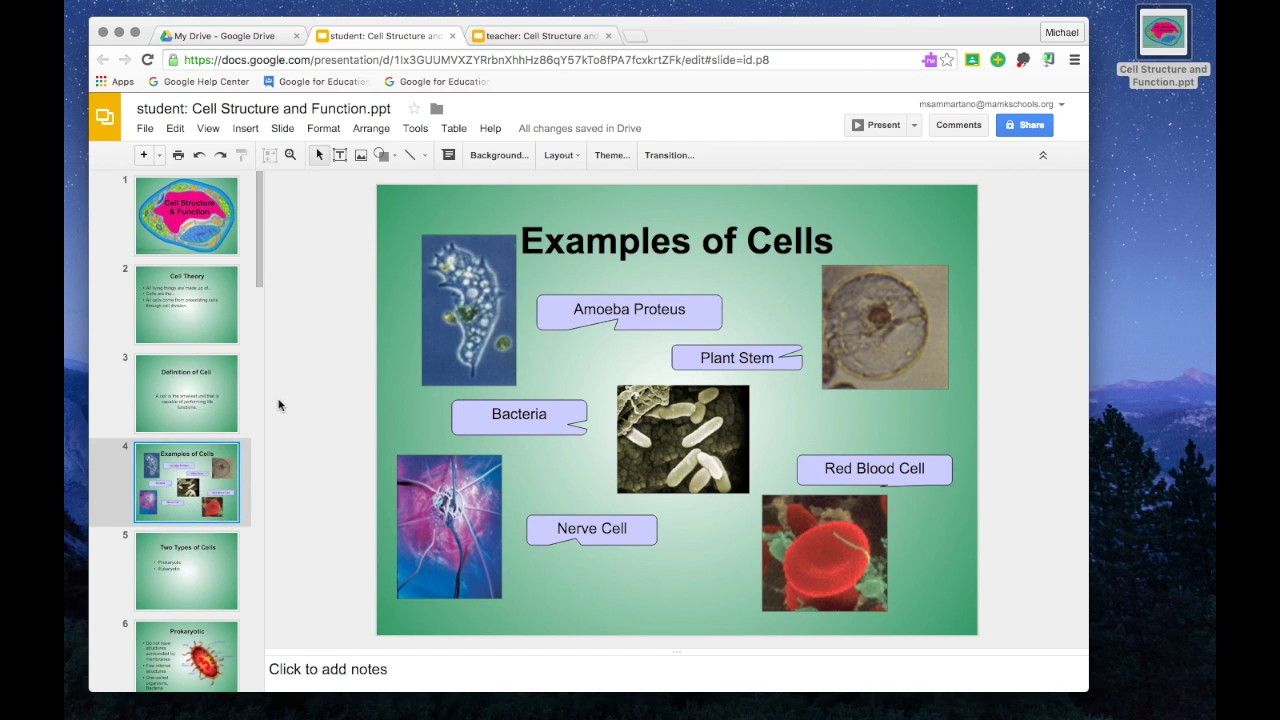
Step: Clear the Amoeba Proteus and Plant Stem callout labels on the Examples of Cells slide
click(649, 312)
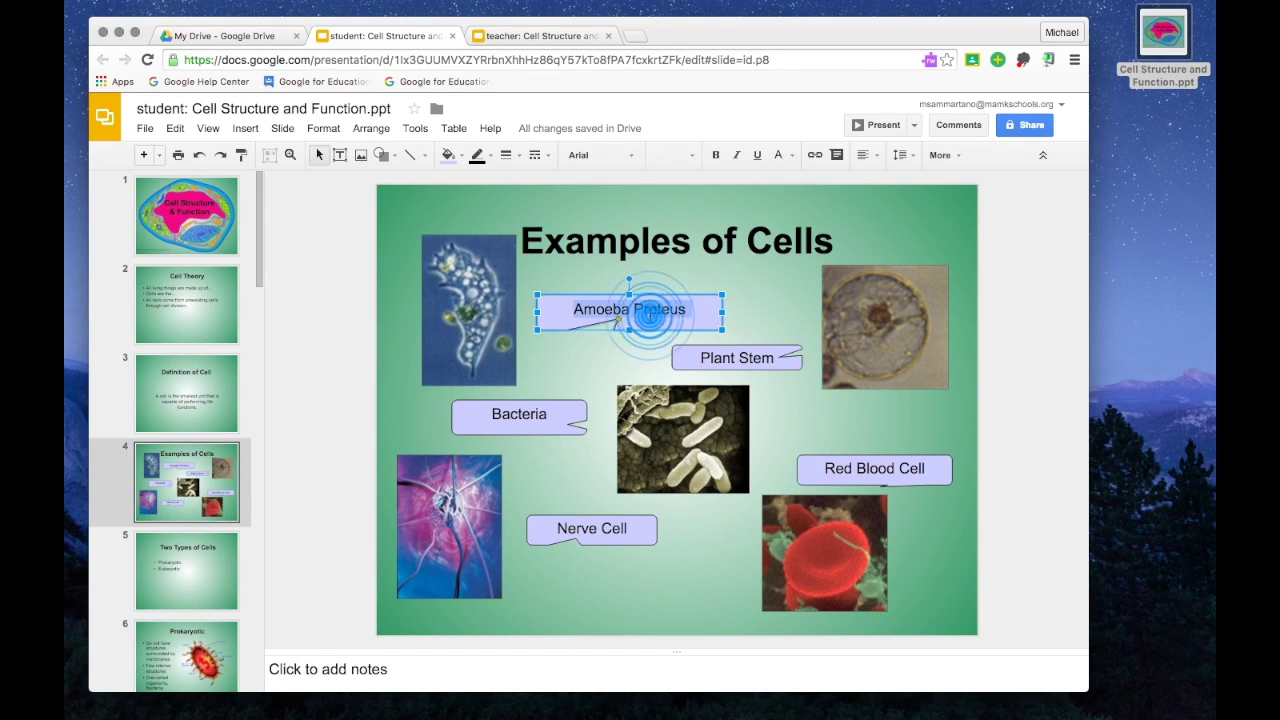
key(Return)
key(BackSpace)
click(754, 358)
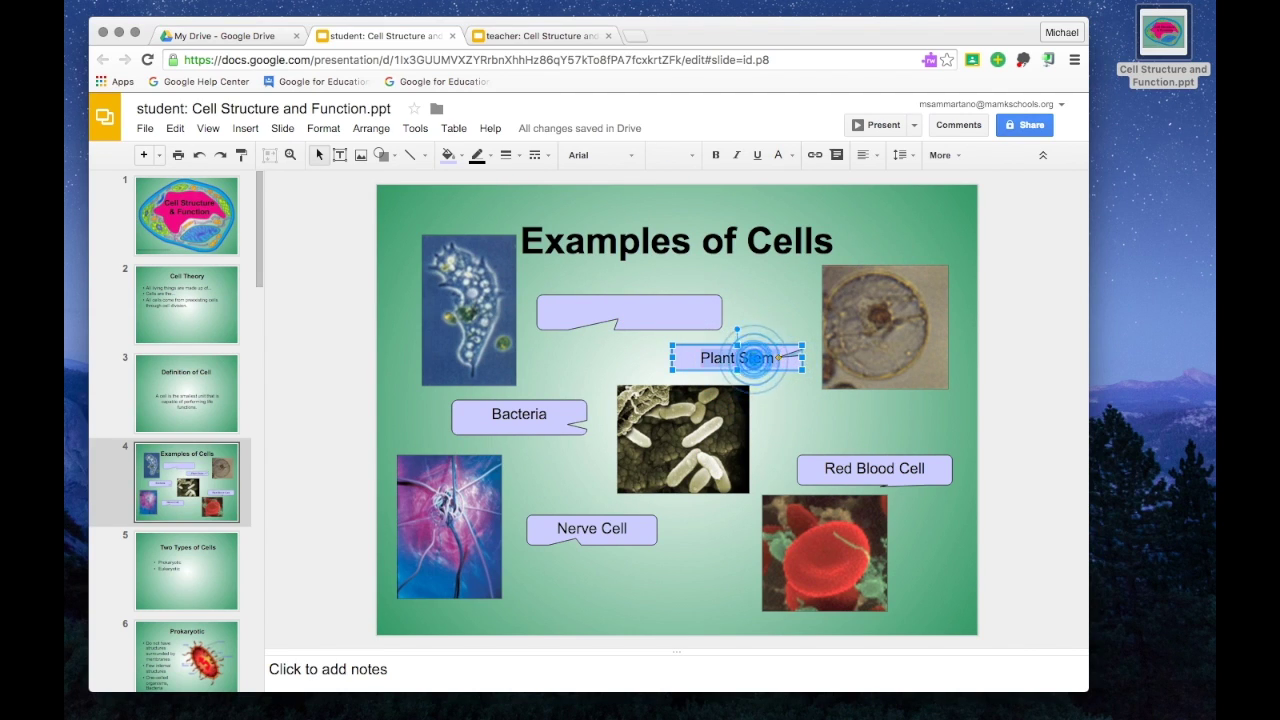
key(Return)
key(BackSpace)
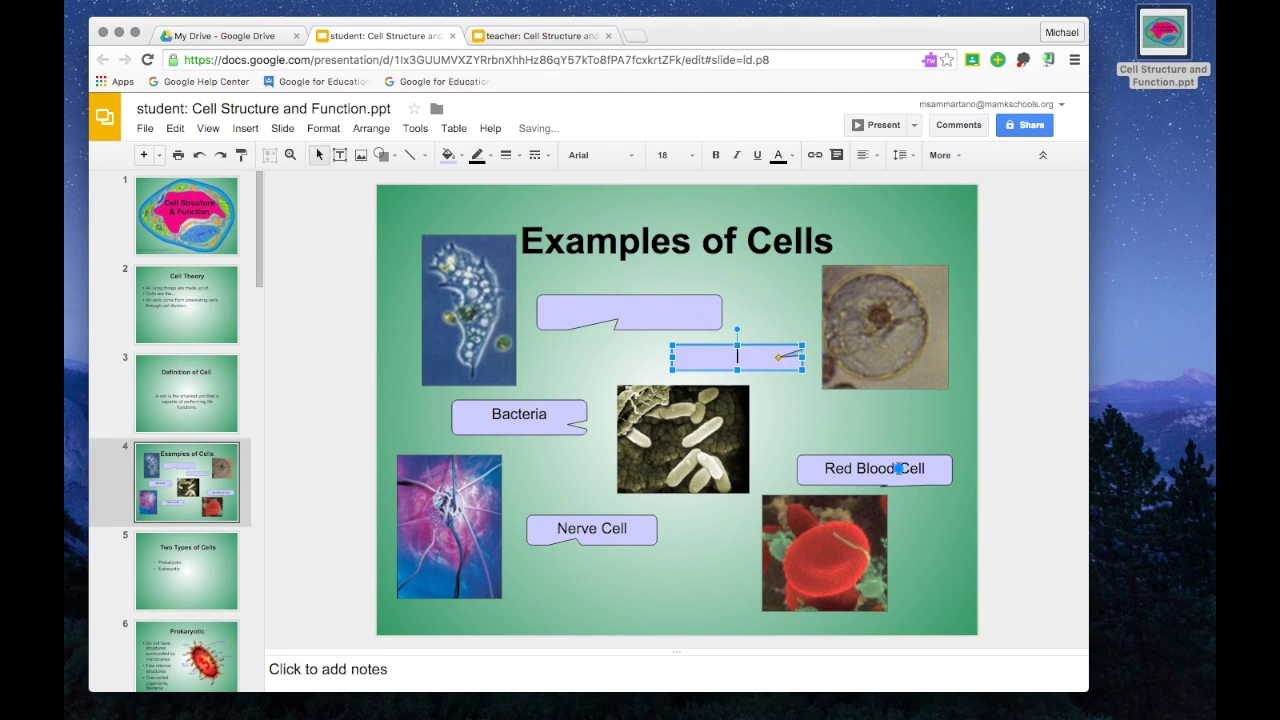
Step: Clear the Red Blood Cell, Nerve Cell and Bacteria callout labels
double_click(895, 474)
key(BackSpace)
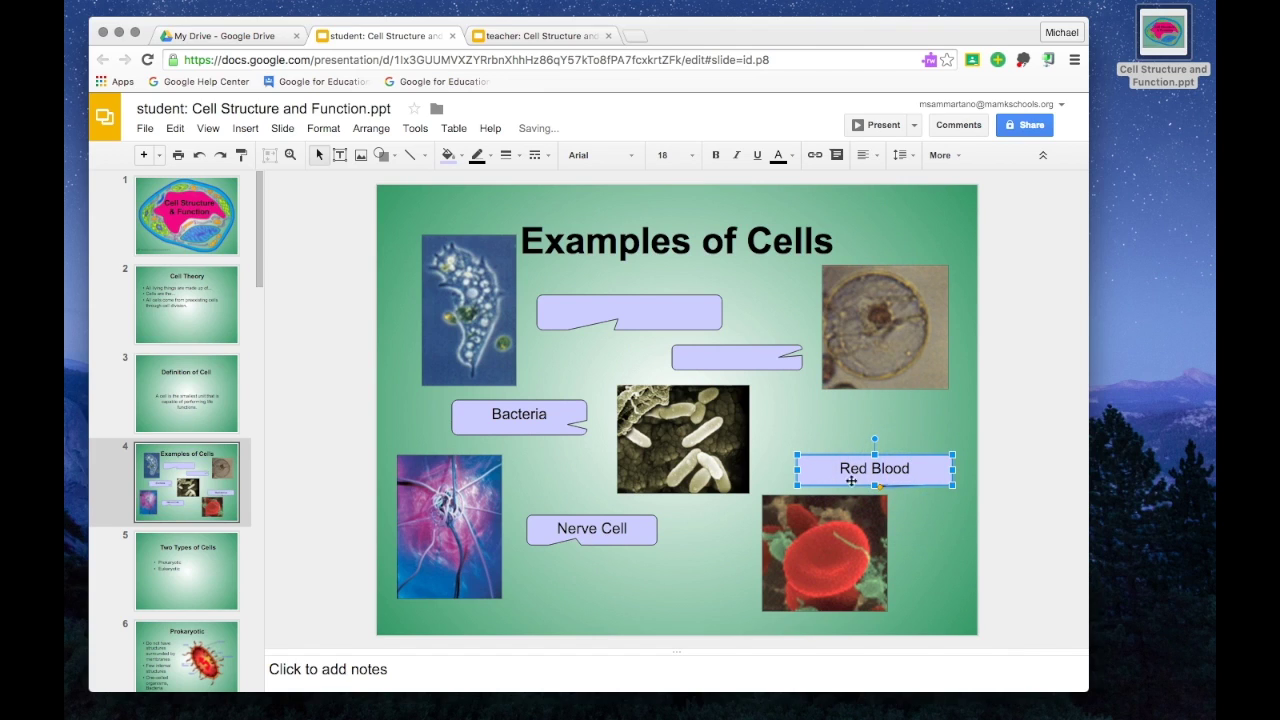
triple_click(894, 468)
key(BackSpace)
click(610, 537)
key(BackSpace)
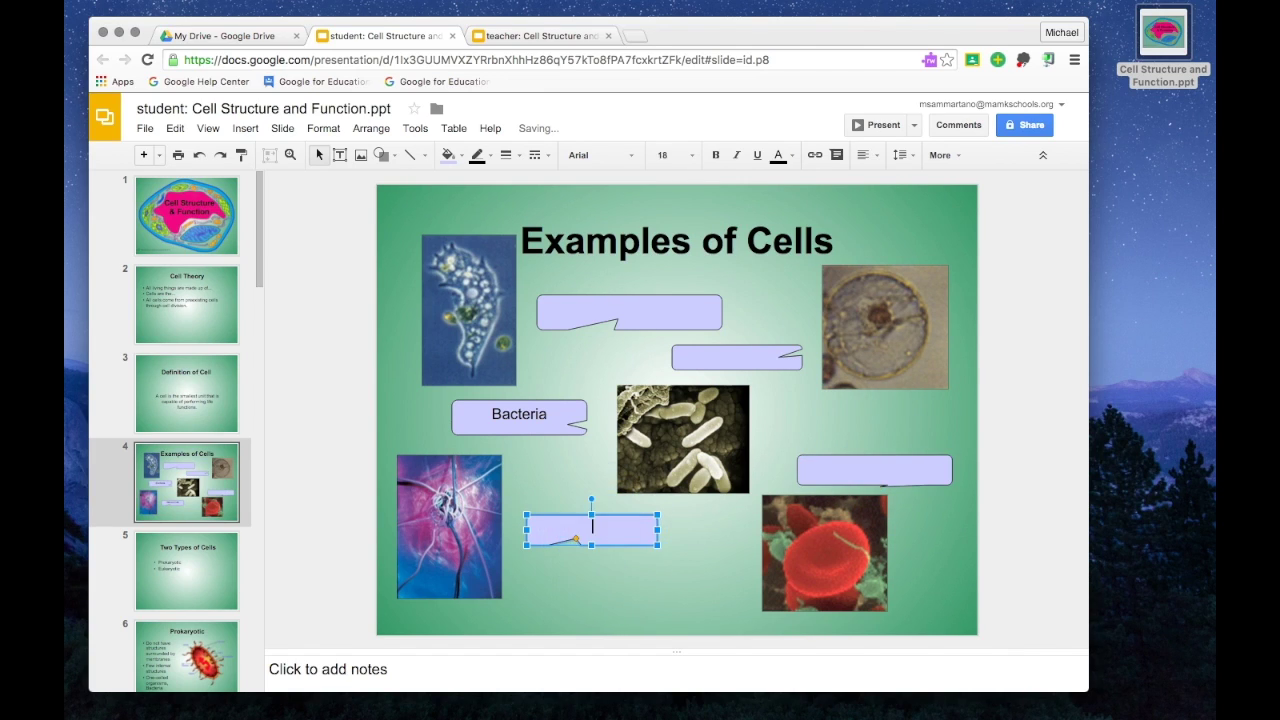
click(519, 414)
key(BackSpace)
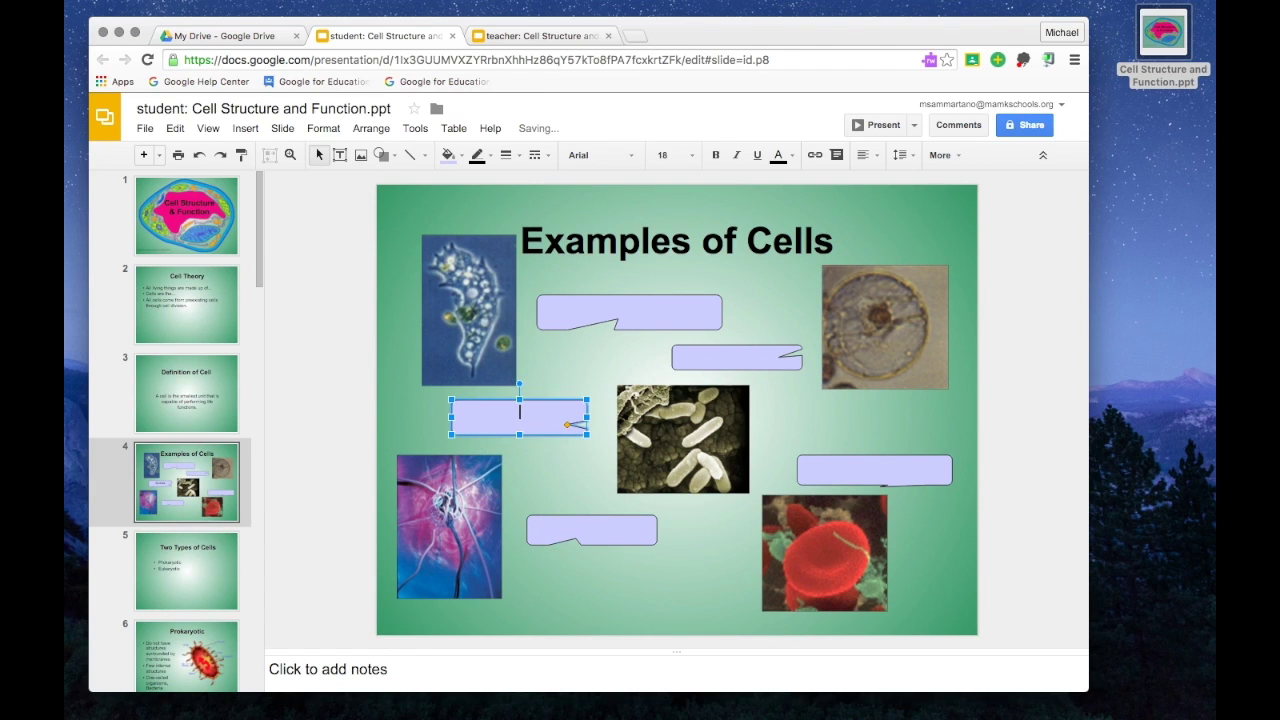
click(339, 426)
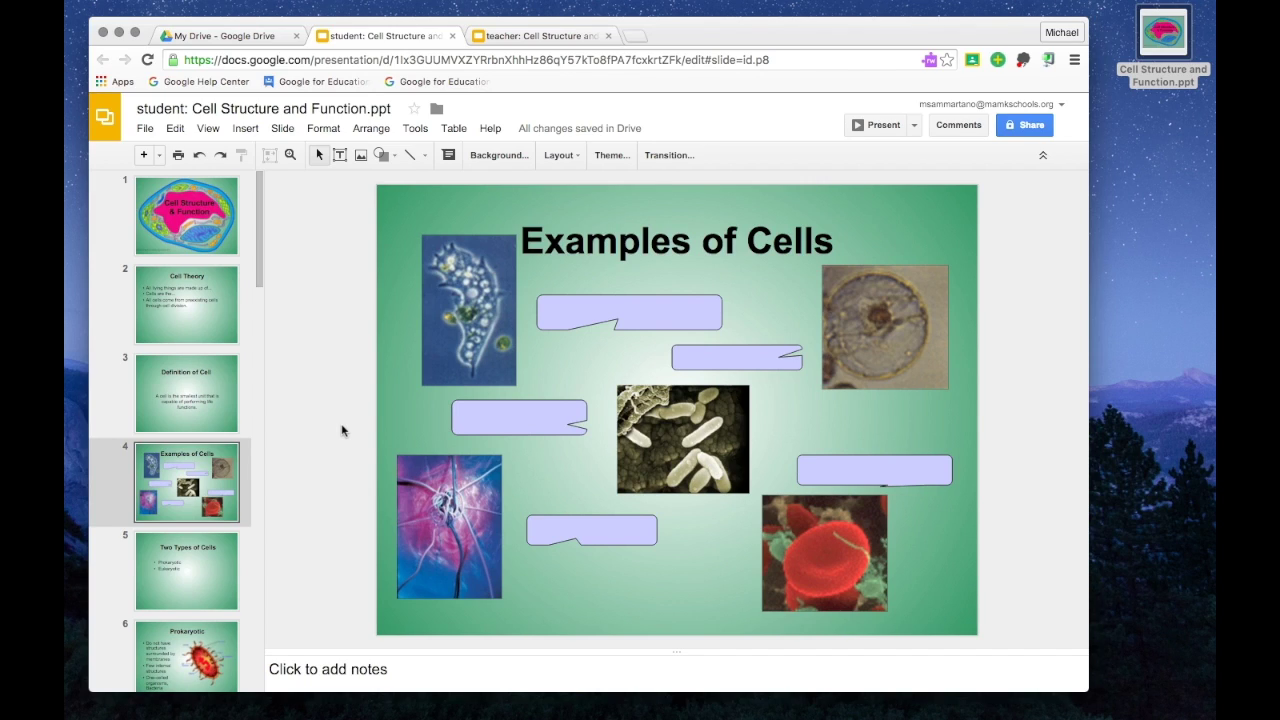
Step: Browse the slides from 5, Two Types of Cells, through 15, Nucleus
click(190, 578)
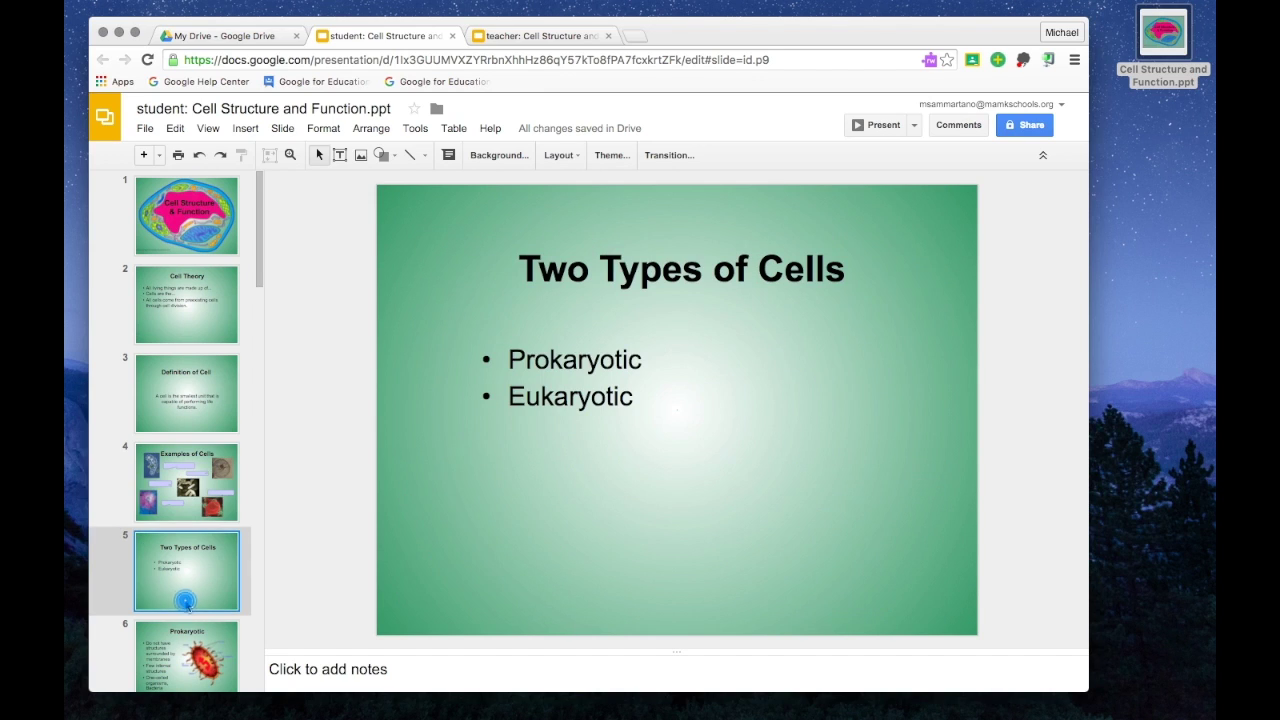
scroll(190, 575, down, 2)
click(193, 566)
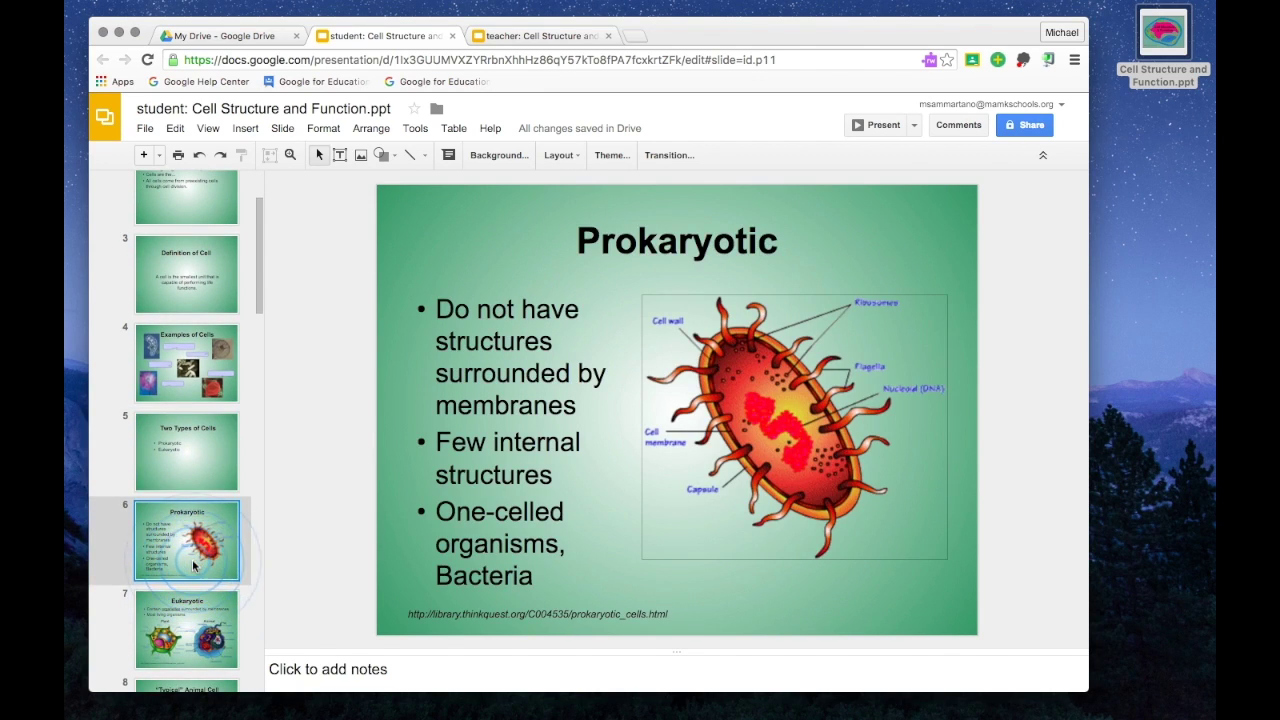
scroll(193, 566, down, 1)
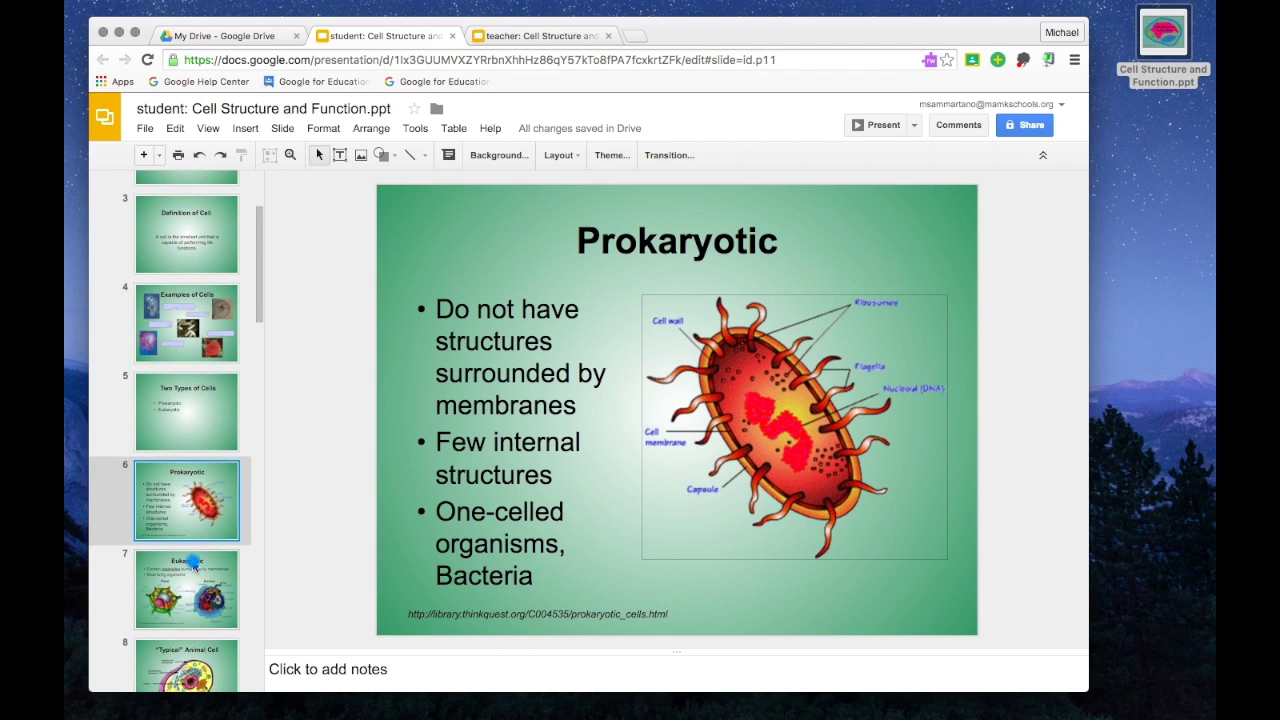
click(193, 566)
scroll(193, 566, down, 2)
scroll(193, 566, down, 1)
click(193, 566)
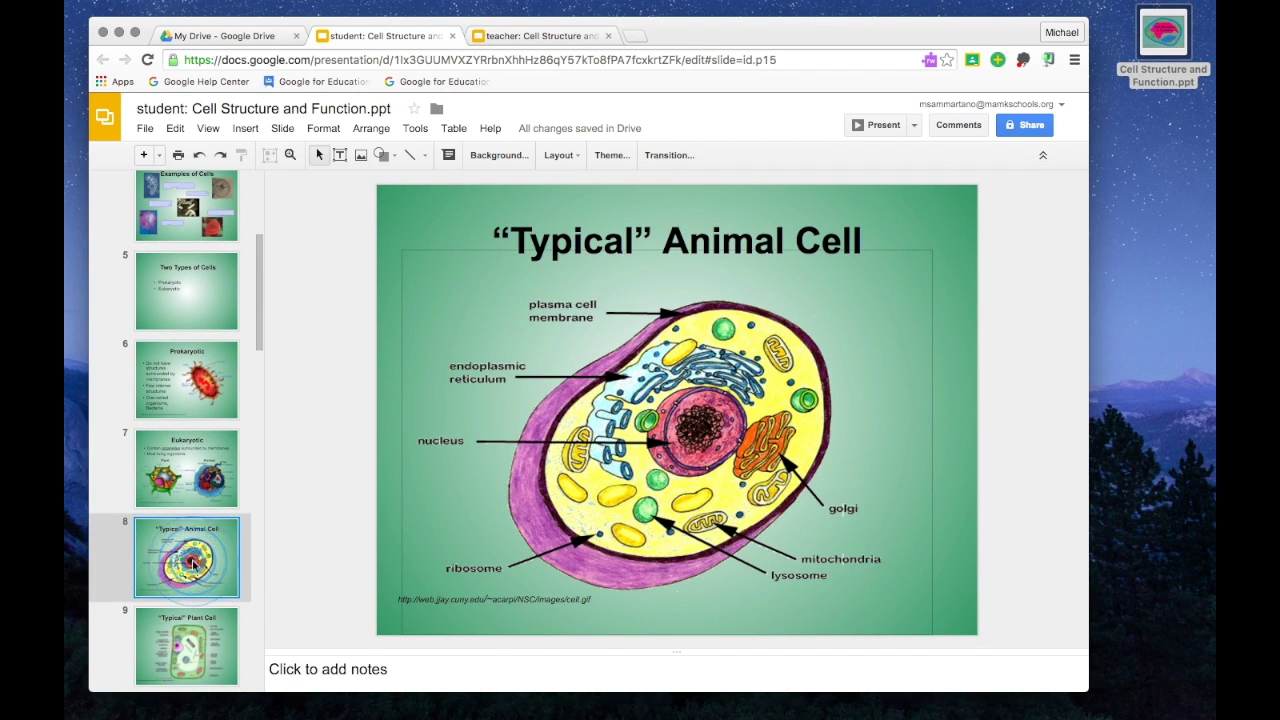
scroll(193, 566, down, 2)
click(197, 510)
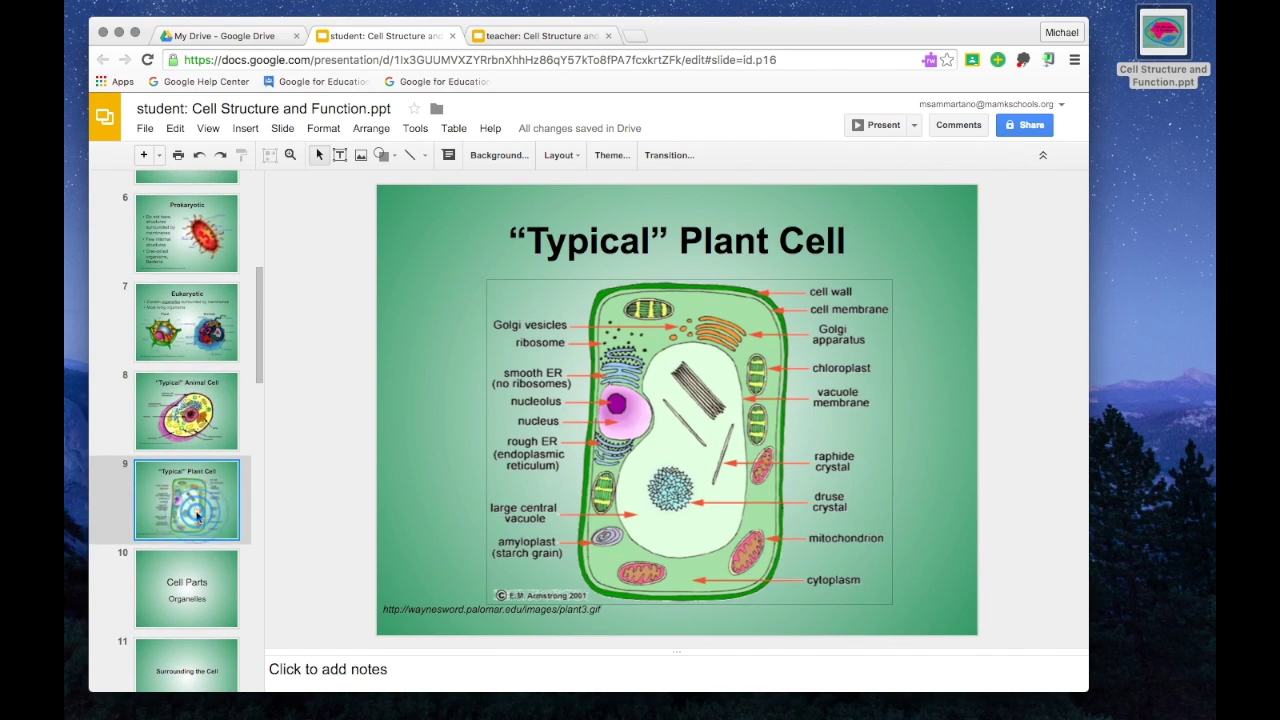
click(203, 571)
scroll(203, 571, down, 3)
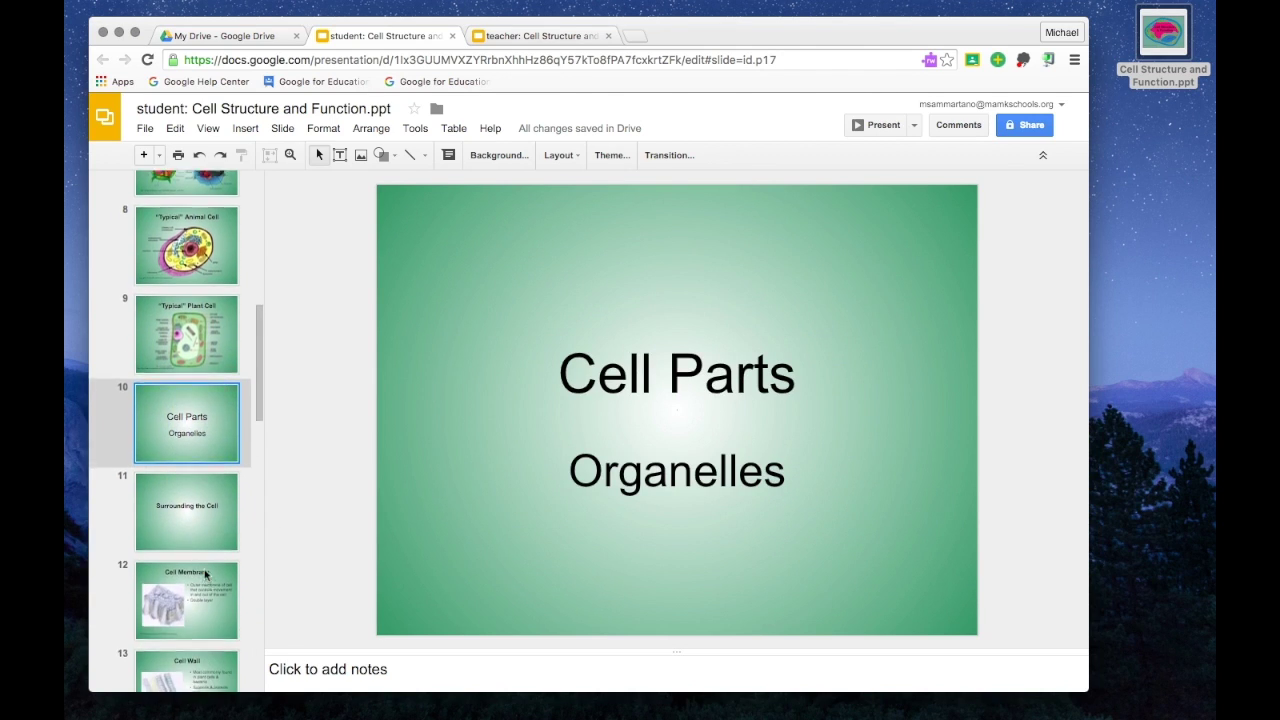
click(204, 571)
scroll(205, 572, down, 2)
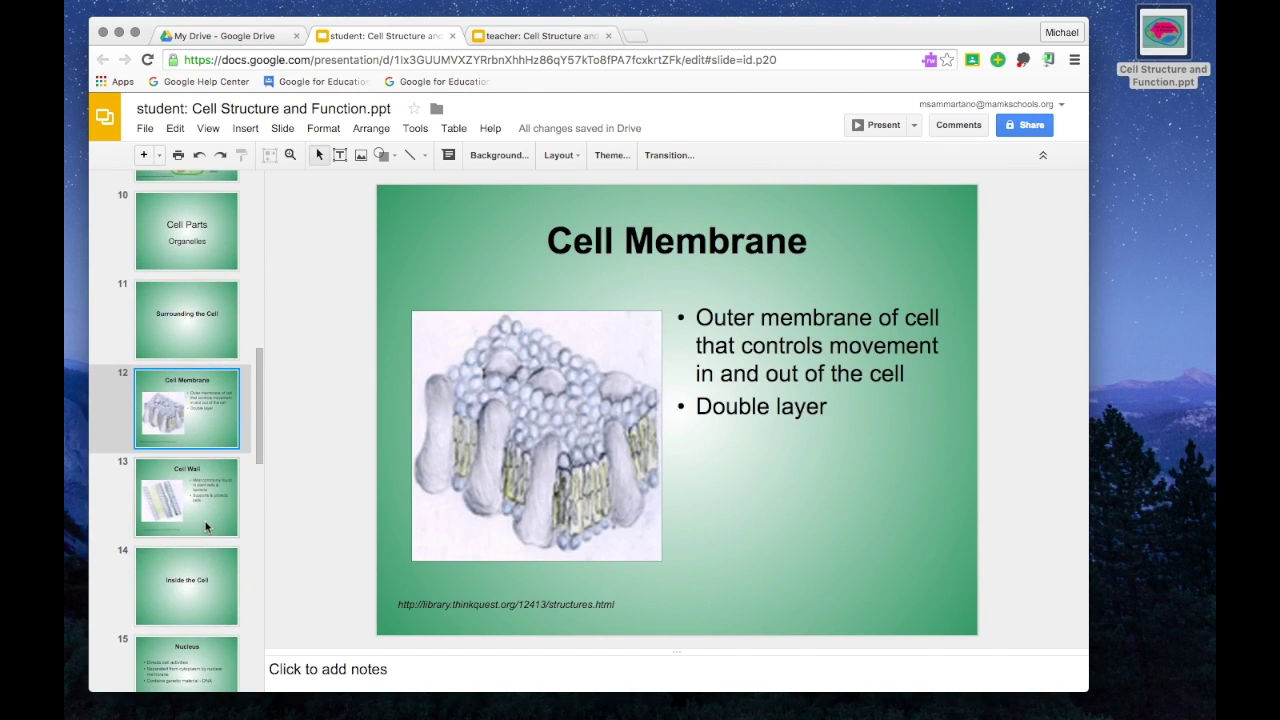
click(205, 525)
click(203, 597)
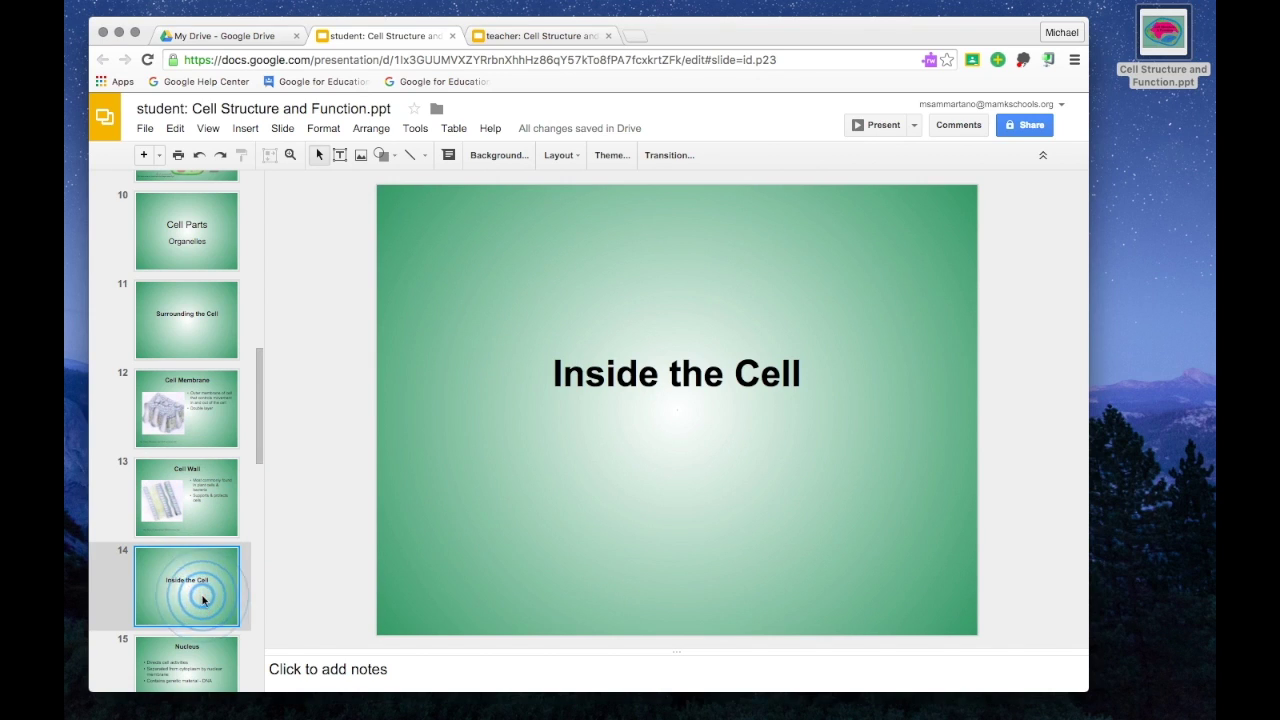
scroll(203, 597, down, 1)
click(203, 597)
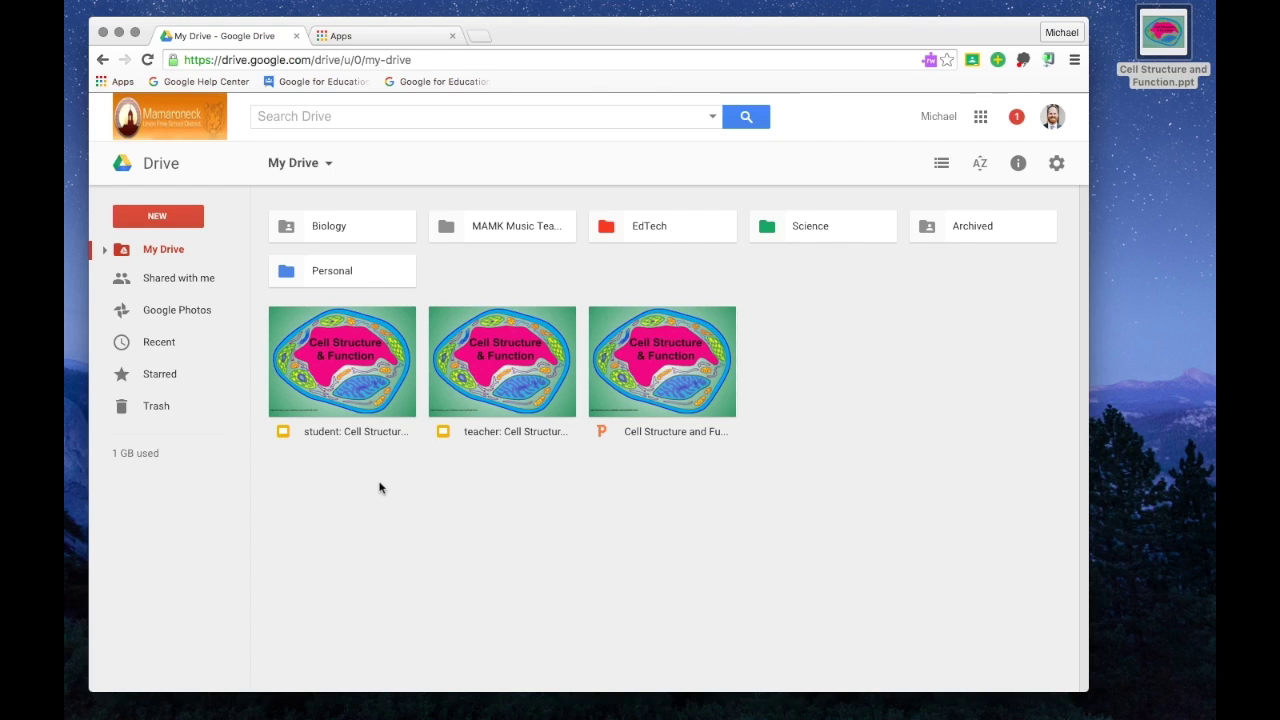
right_click(362, 372)
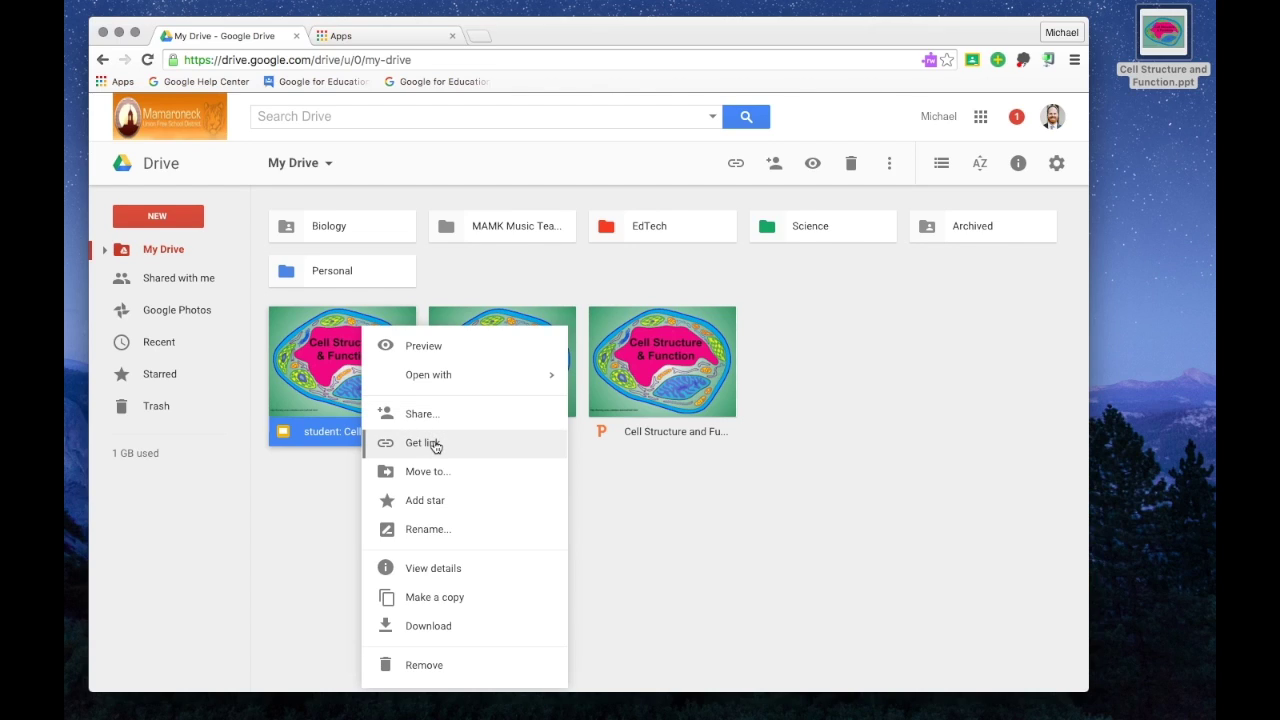
click(305, 516)
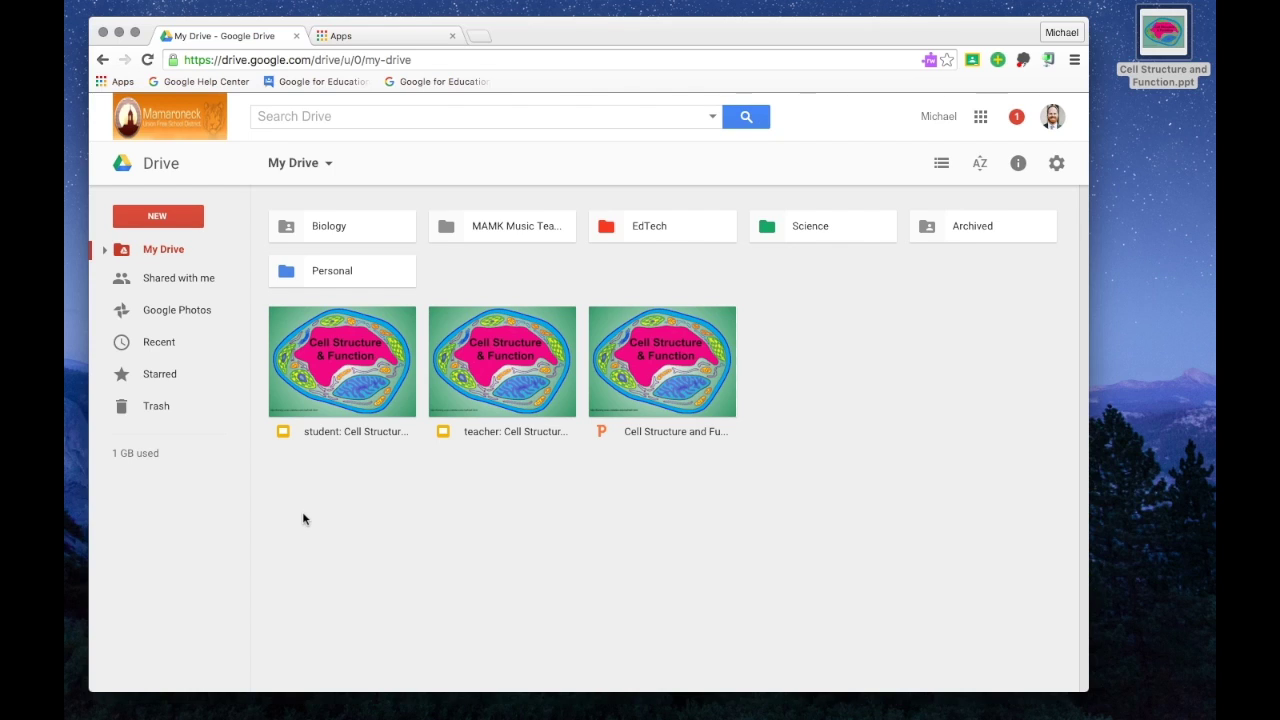
click(398, 36)
Step: In the Biology class, create a new assignment titled 'Cells Notes'
click(400, 240)
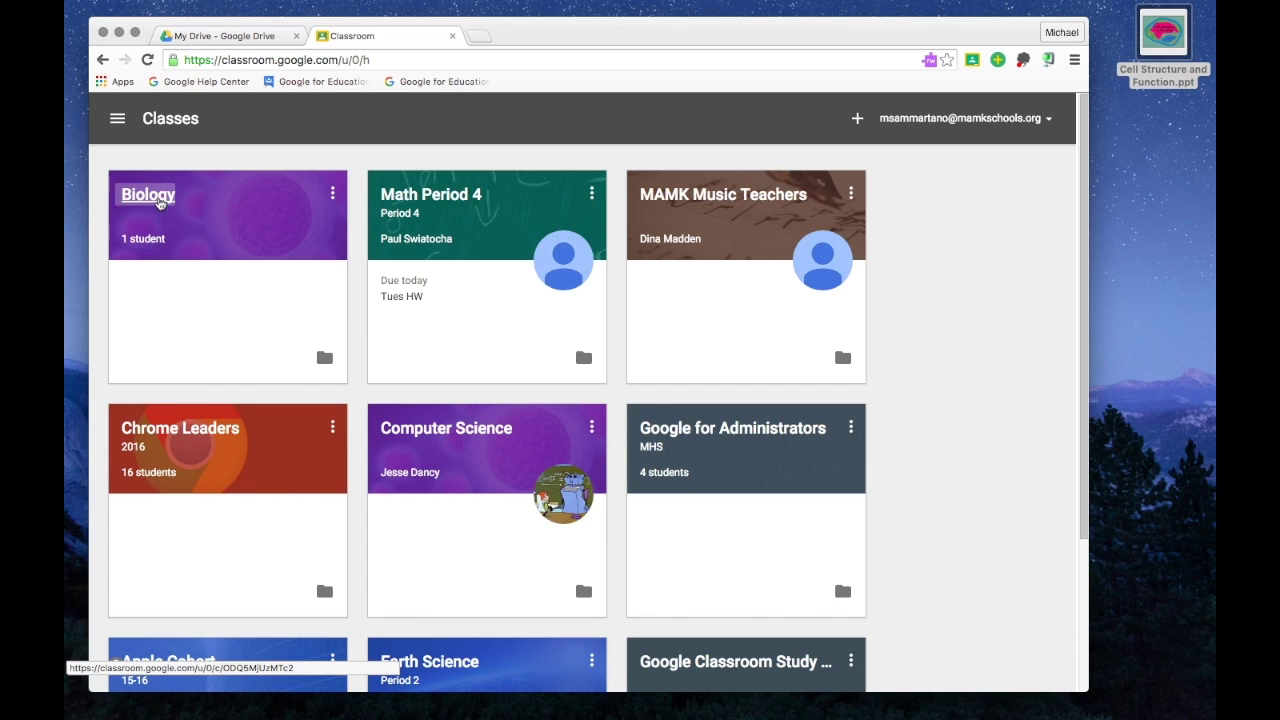
click(158, 197)
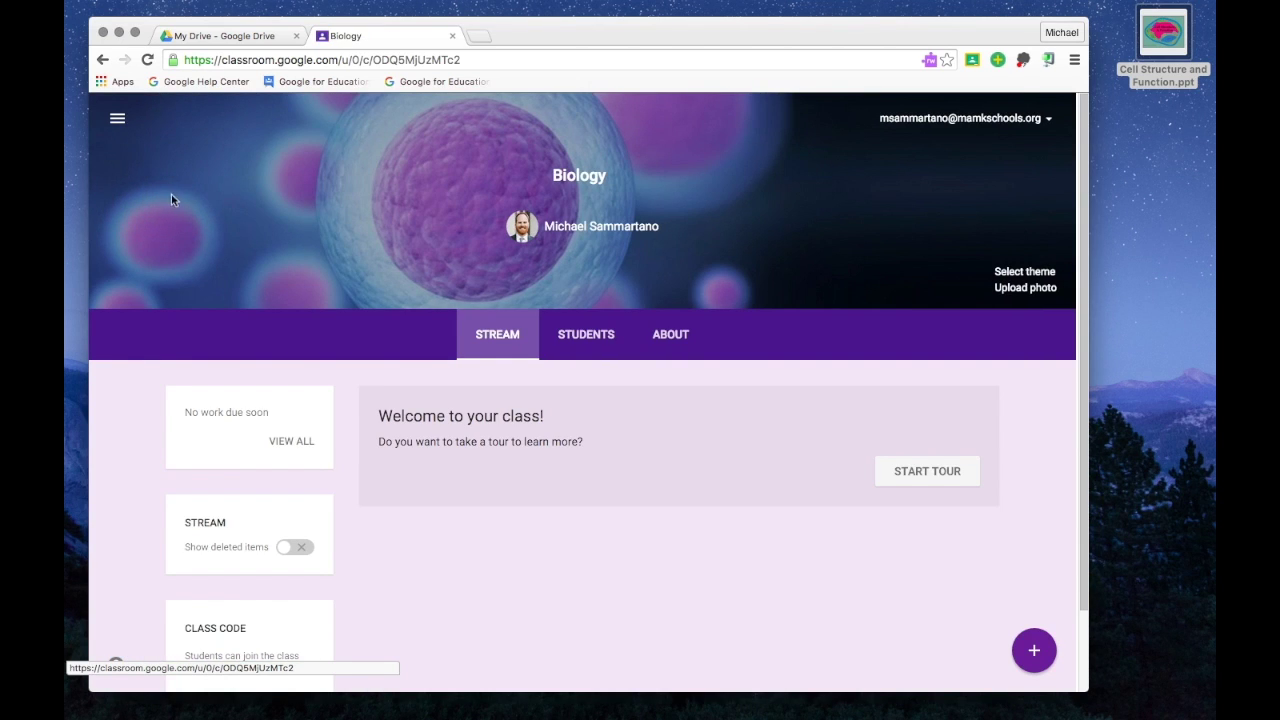
scroll(491, 487, down, 2)
scroll(491, 487, up, 2)
mouse_move(1035, 656)
click(1029, 540)
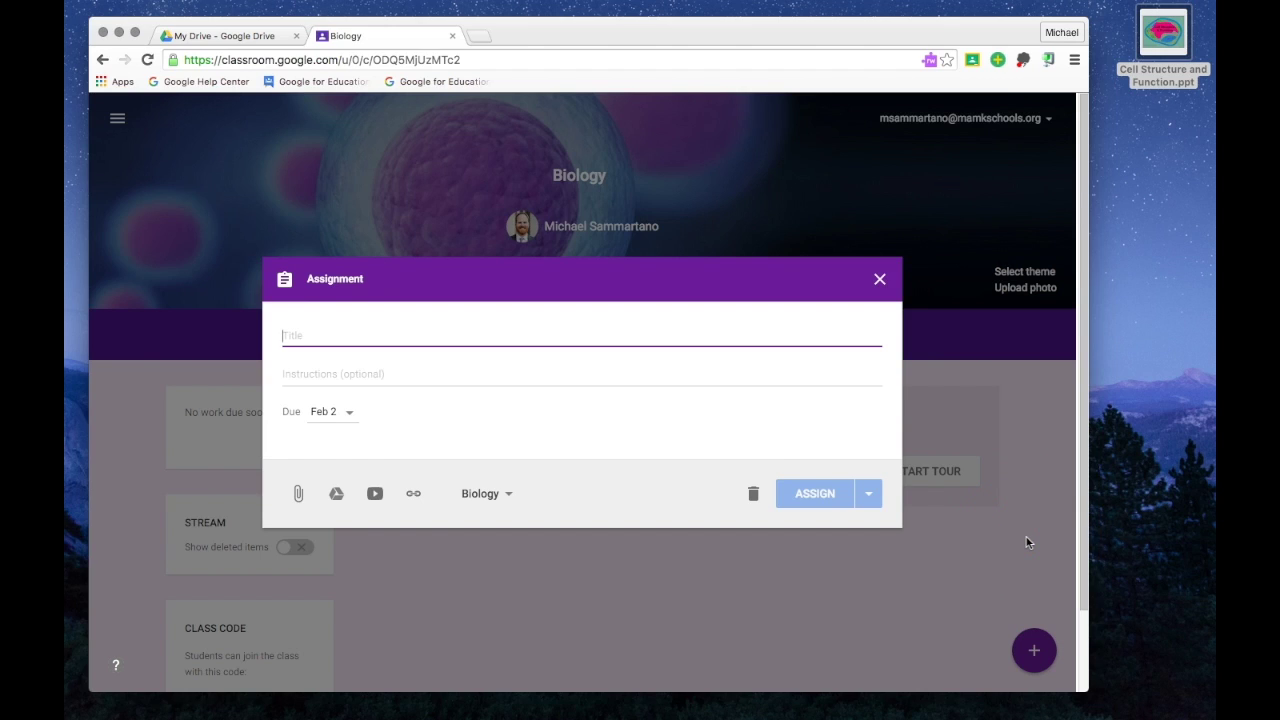
text(Cell)
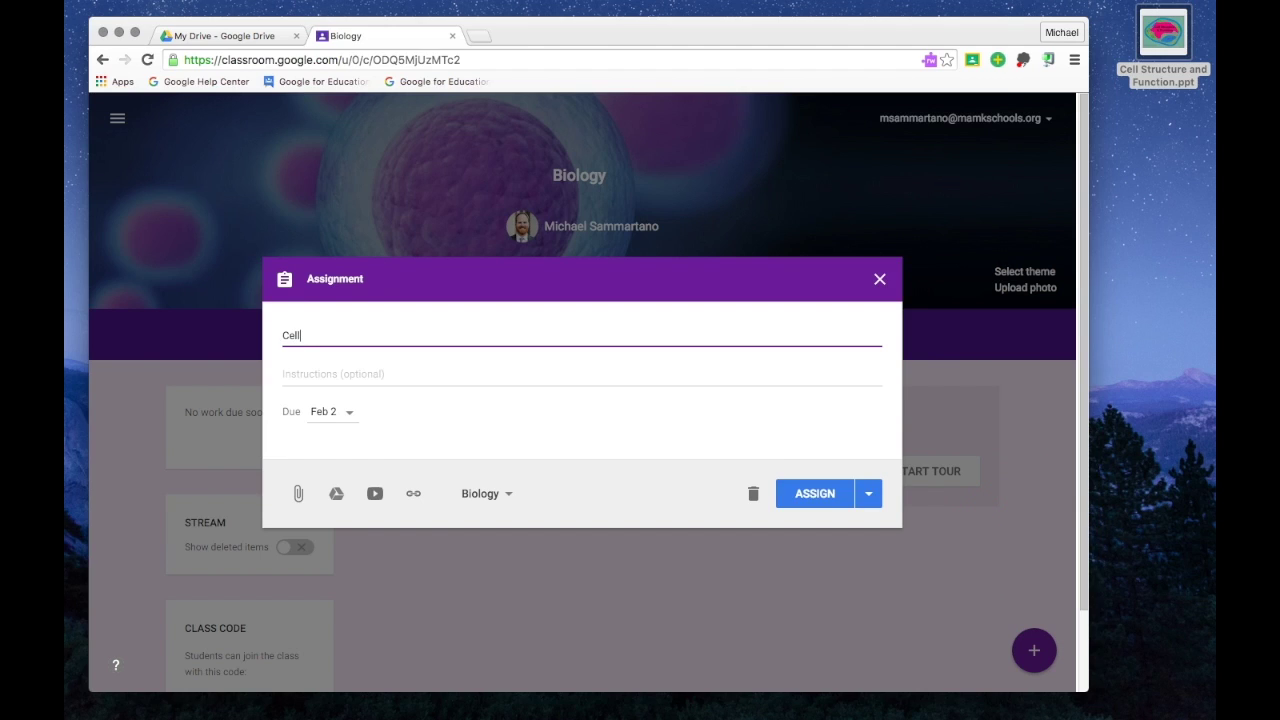
text(s Notes)
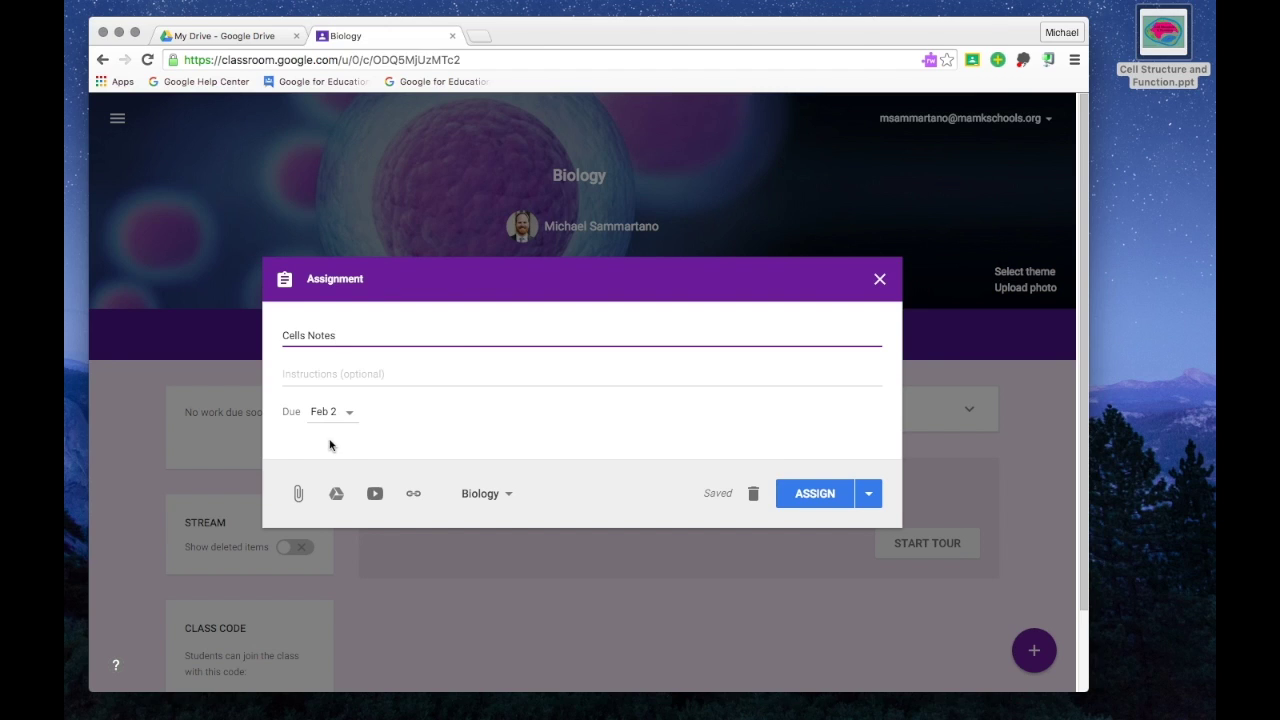
click(337, 495)
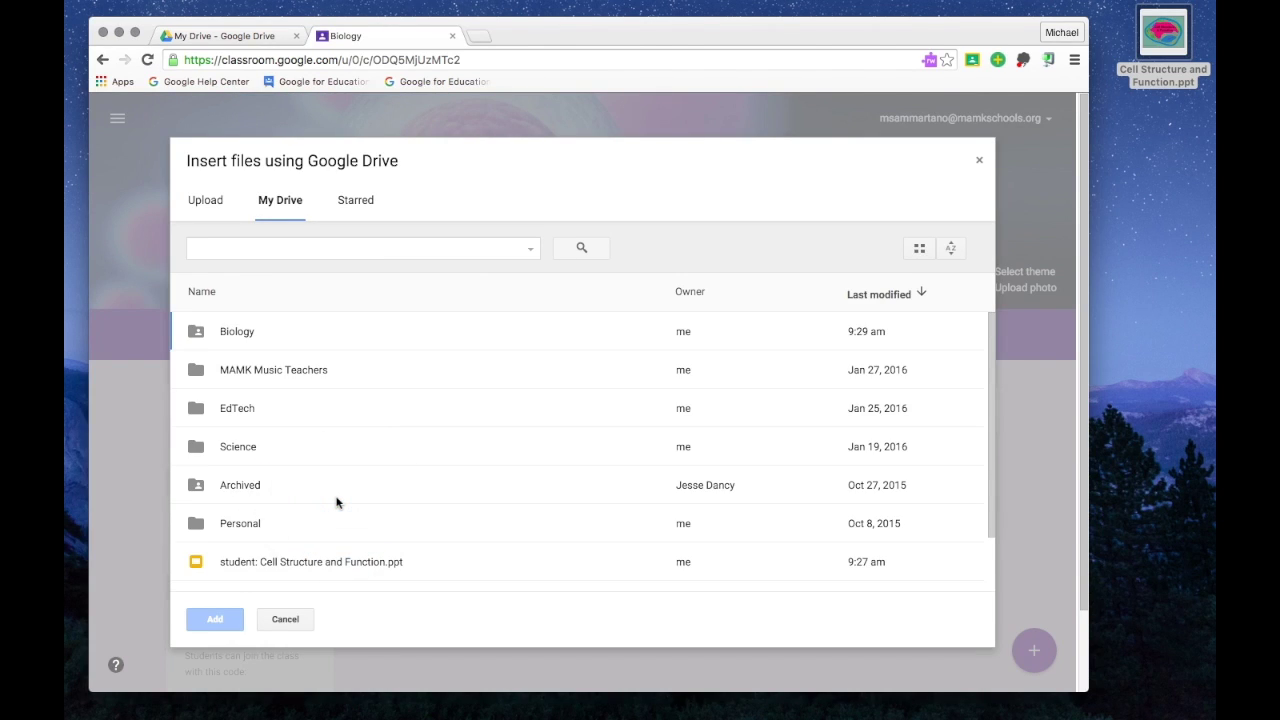
Step: Attach 'student: Cell Structure and Function.ppt' as Make a copy for each student, and post it
scroll(335, 500, down, 2)
click(300, 505)
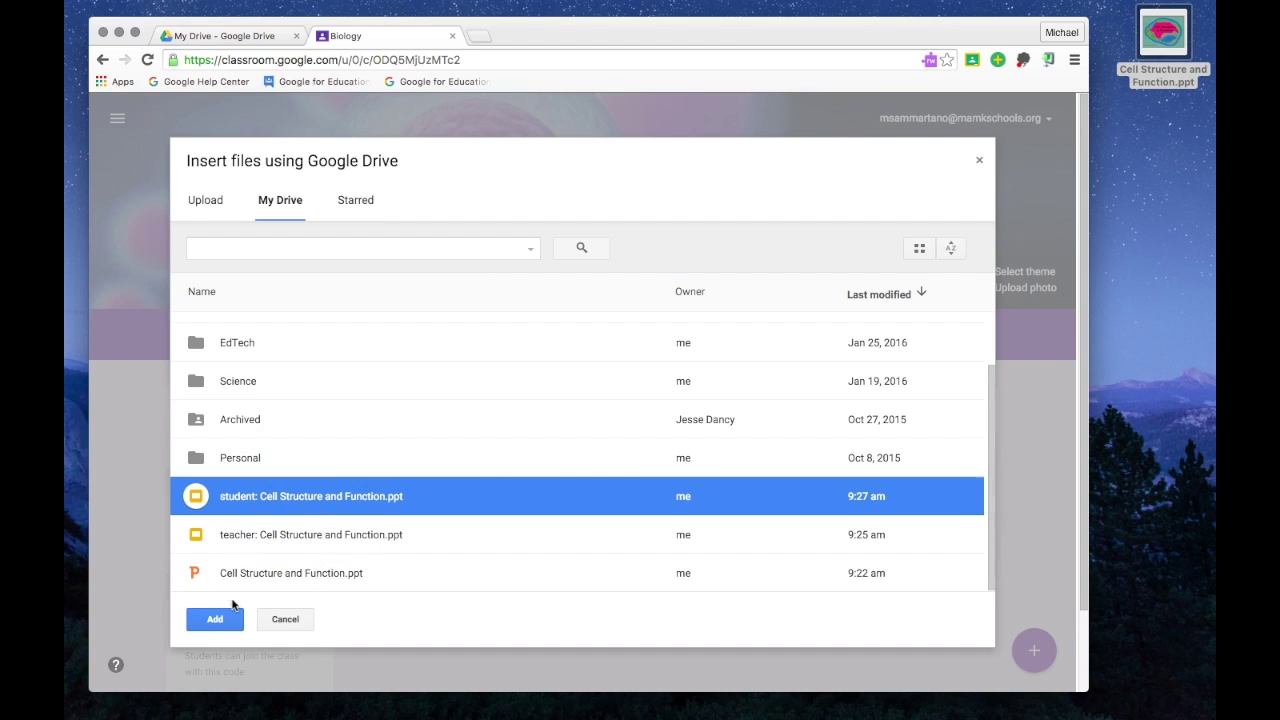
click(215, 620)
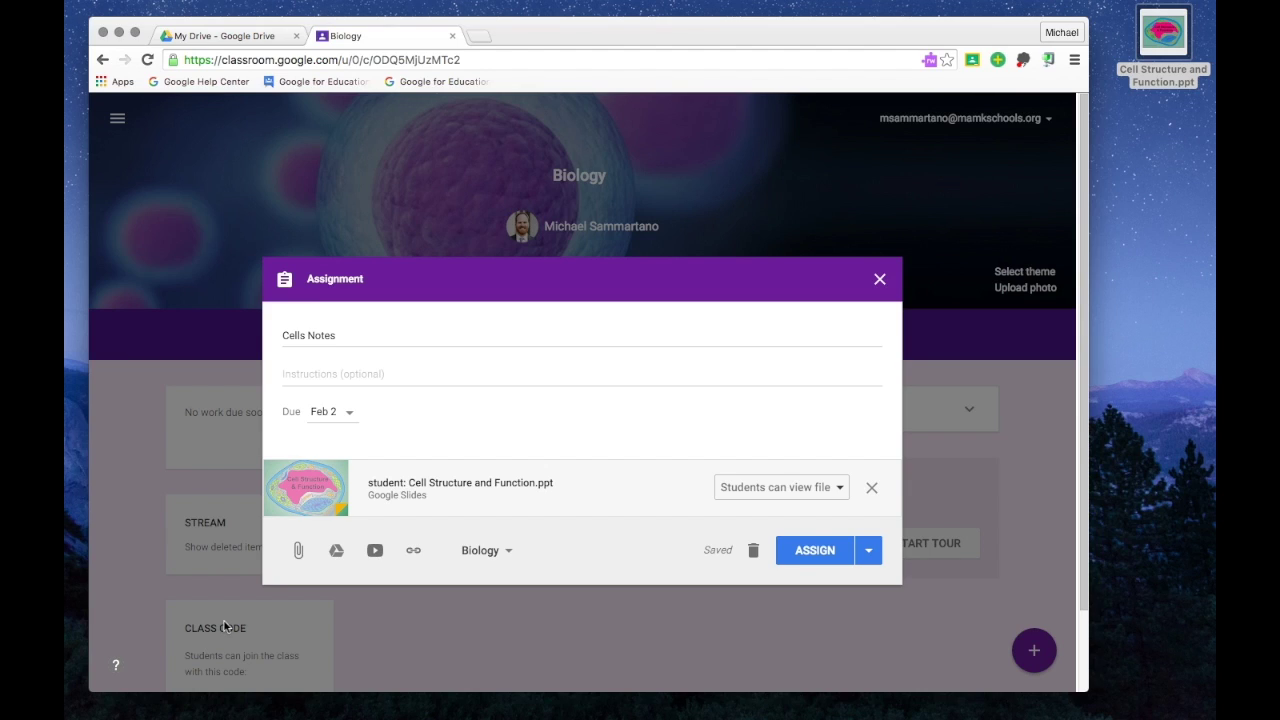
click(786, 502)
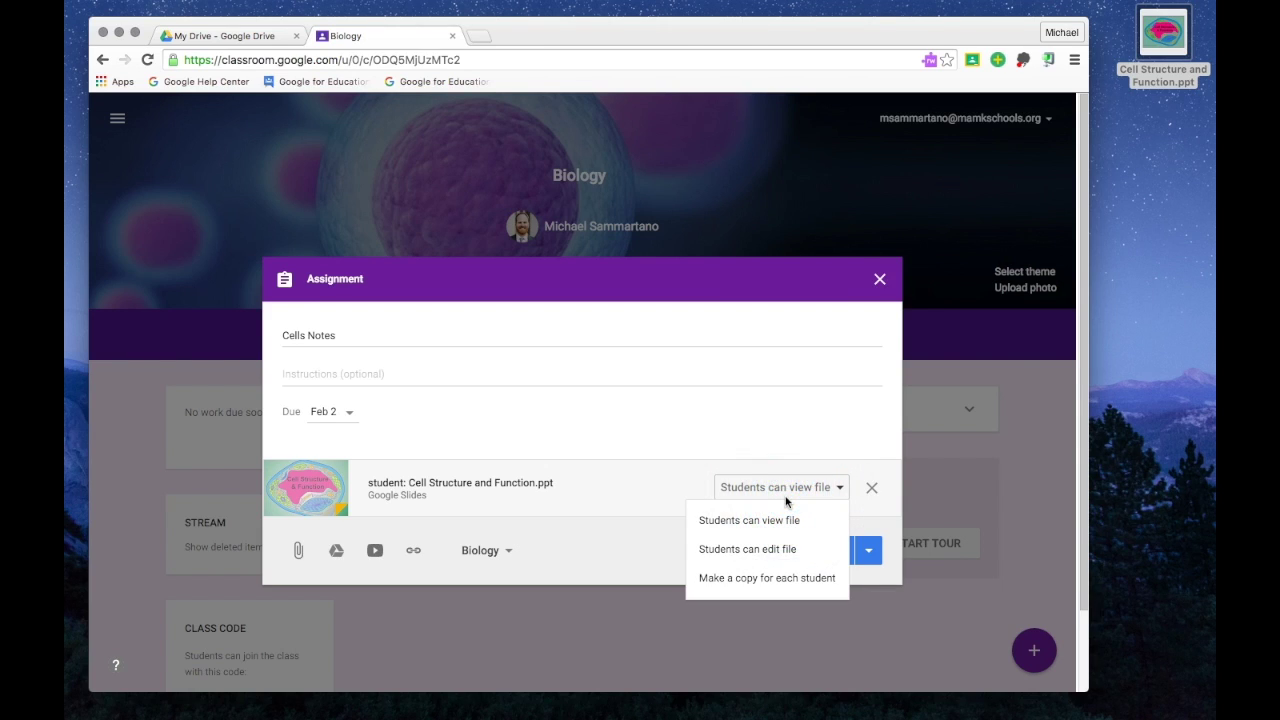
click(801, 582)
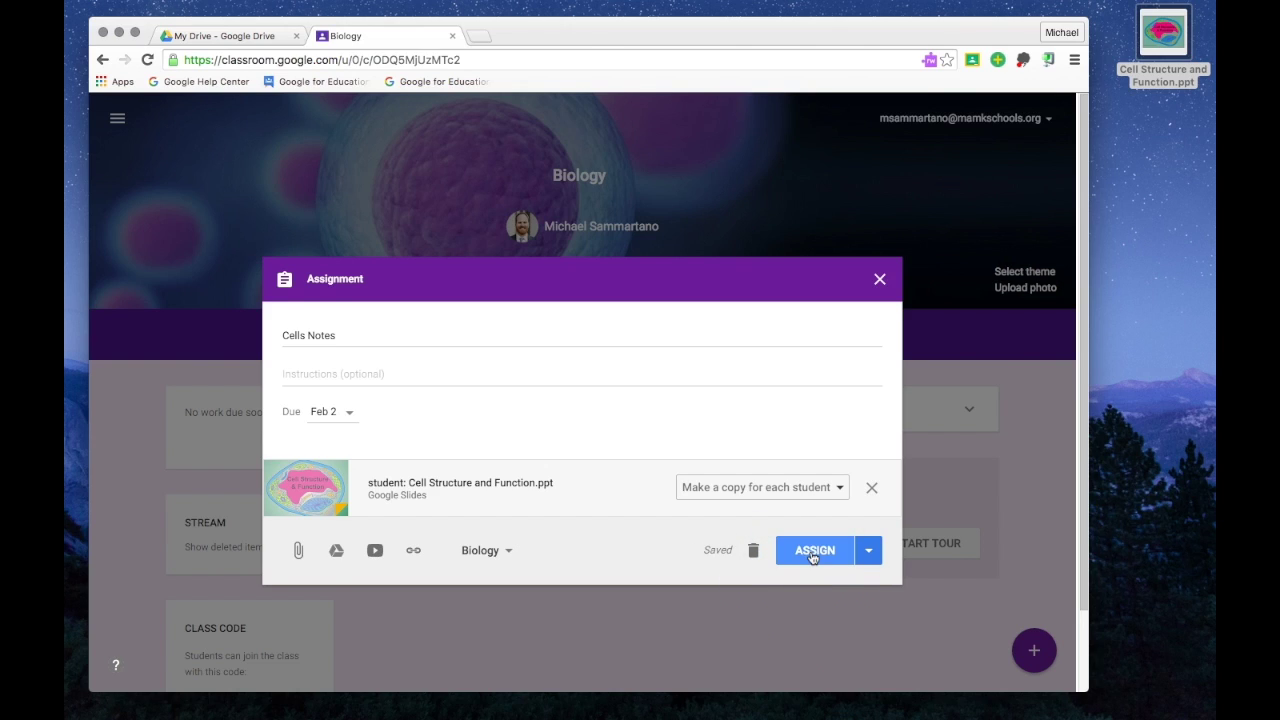
click(812, 552)
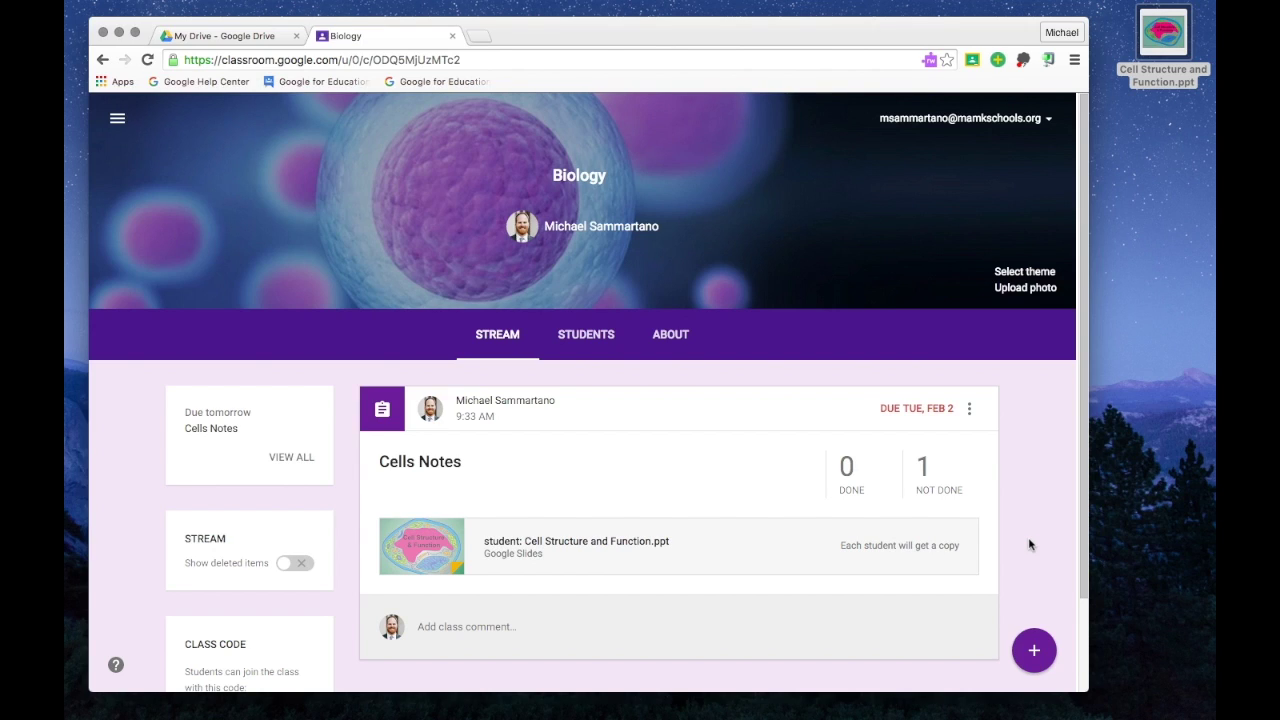
Step: Switch to Safari to see the student's view of the Biology class
click(432, 712)
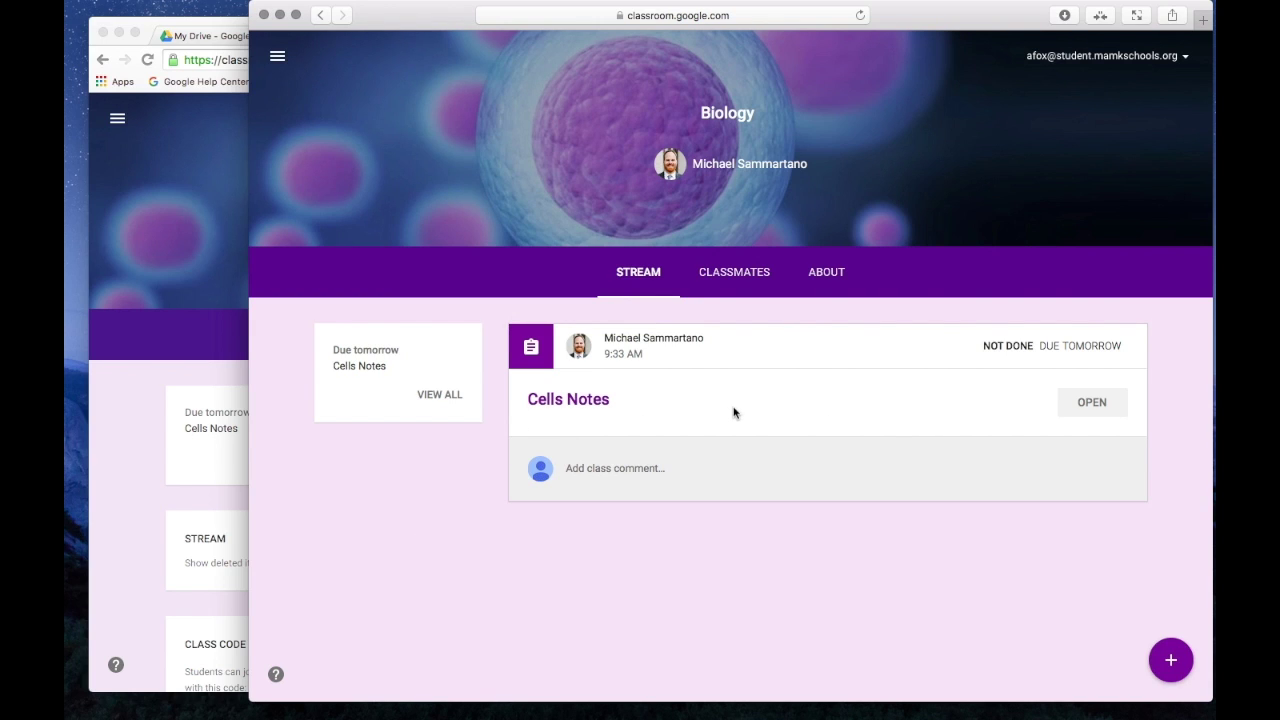
Step: Open the Cells Notes assignment and its attached Cell Structure and Function slides copy
click(592, 405)
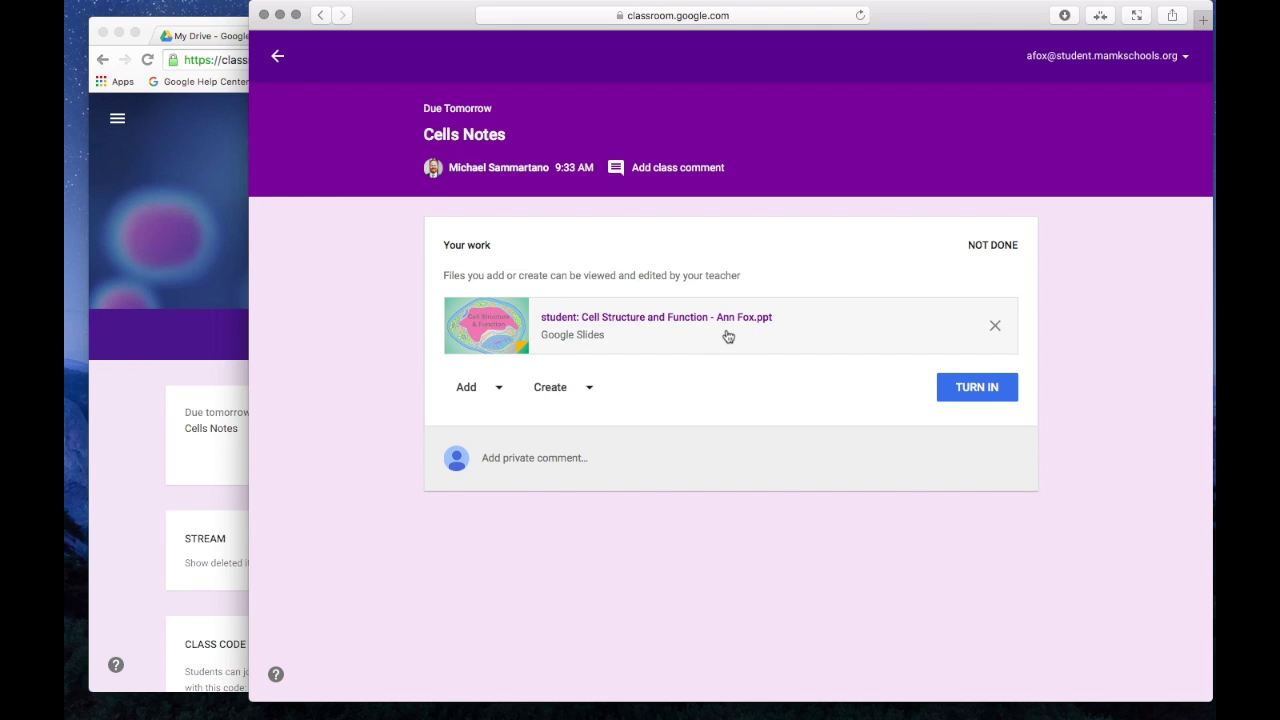
click(661, 319)
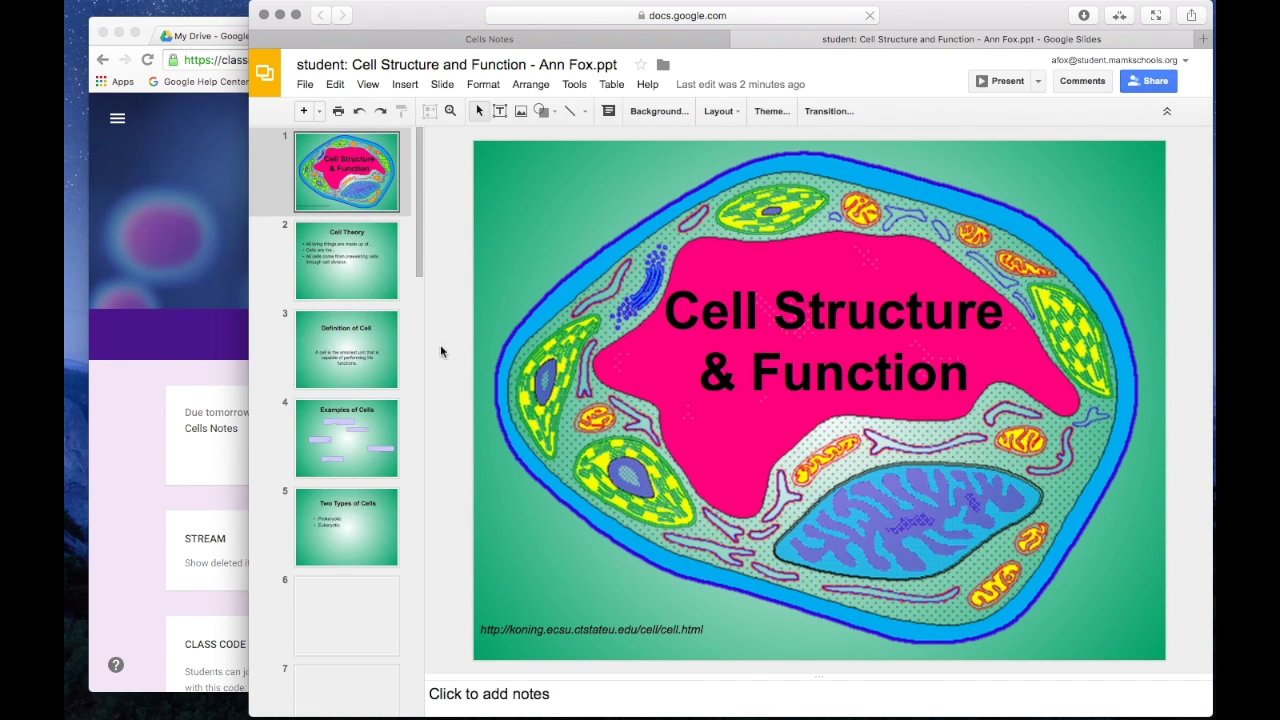
Step: On the Cell Theory slide, replace the first bullet's ellipsis with 'cells.'
click(363, 279)
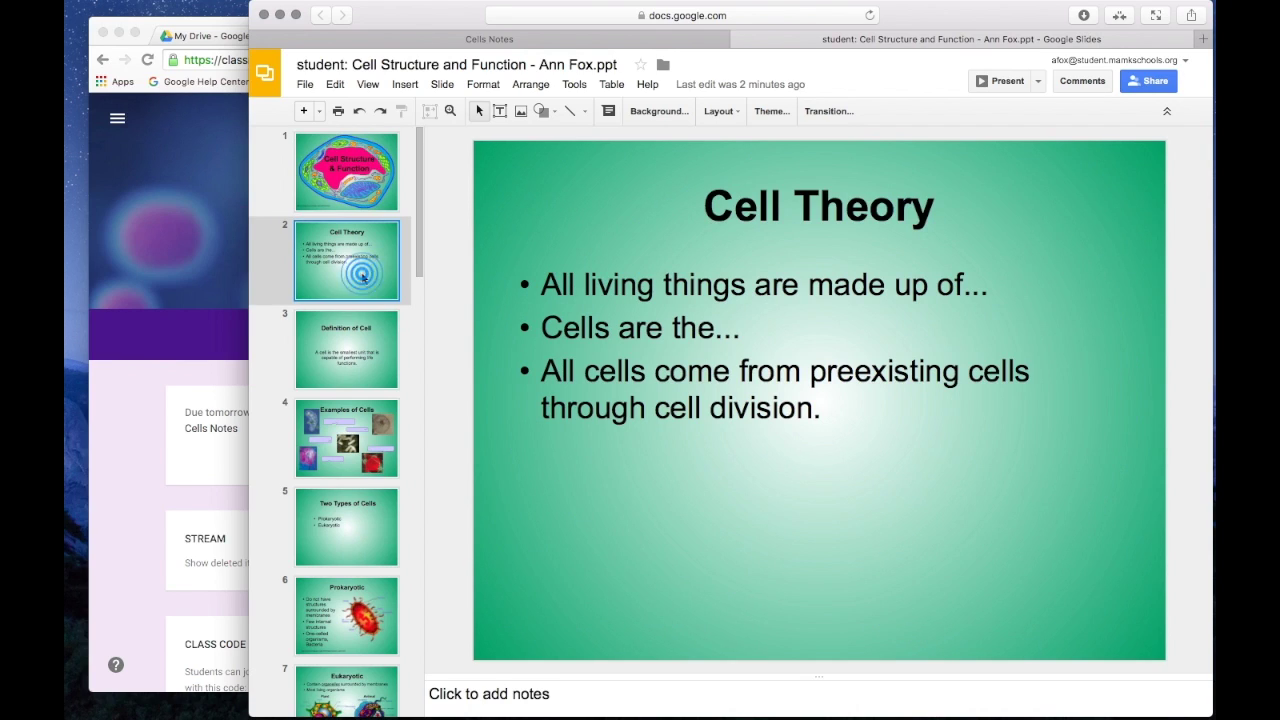
click(990, 288)
key(BackSpace)
key(BackSpace)
key(BackSpace)
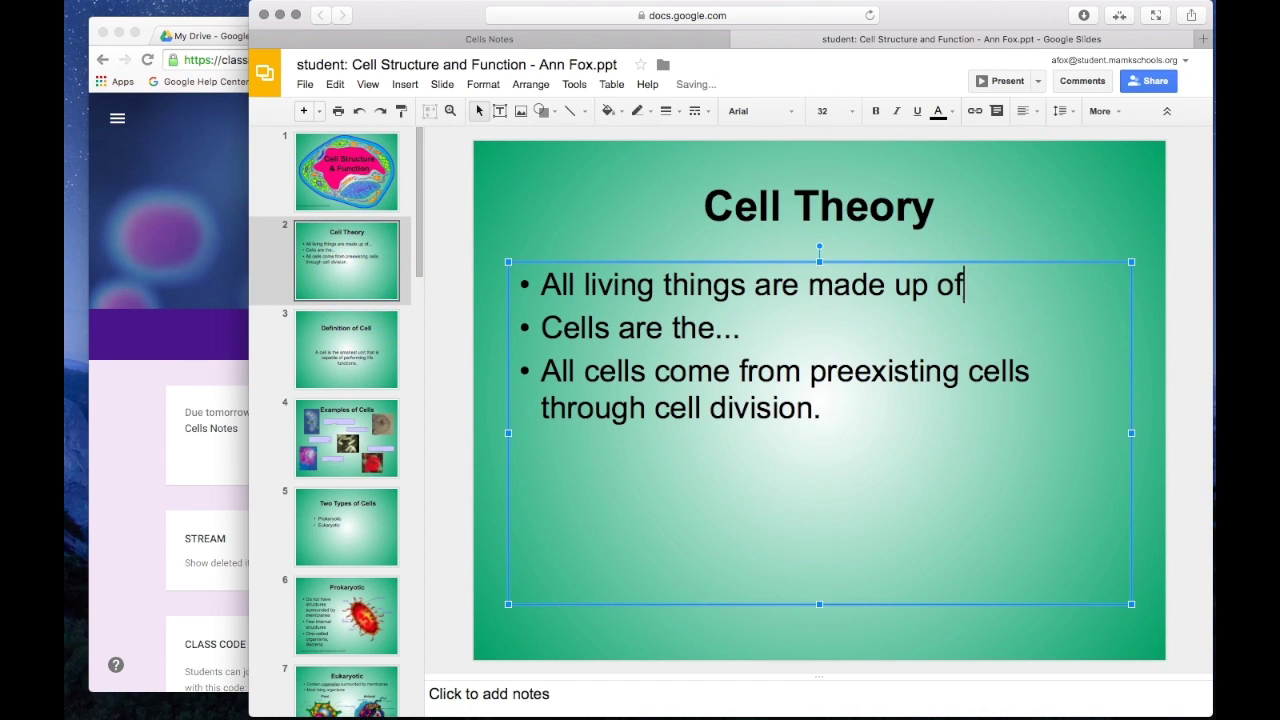
text(cells.)
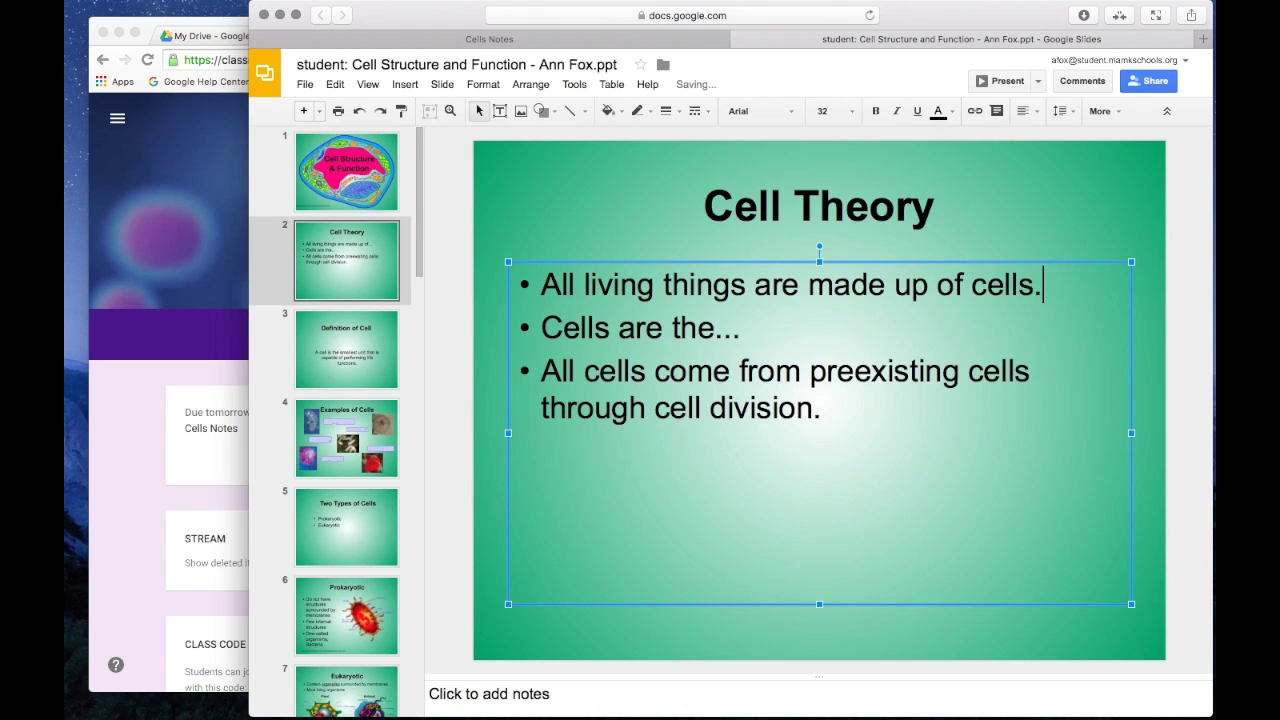
click(662, 236)
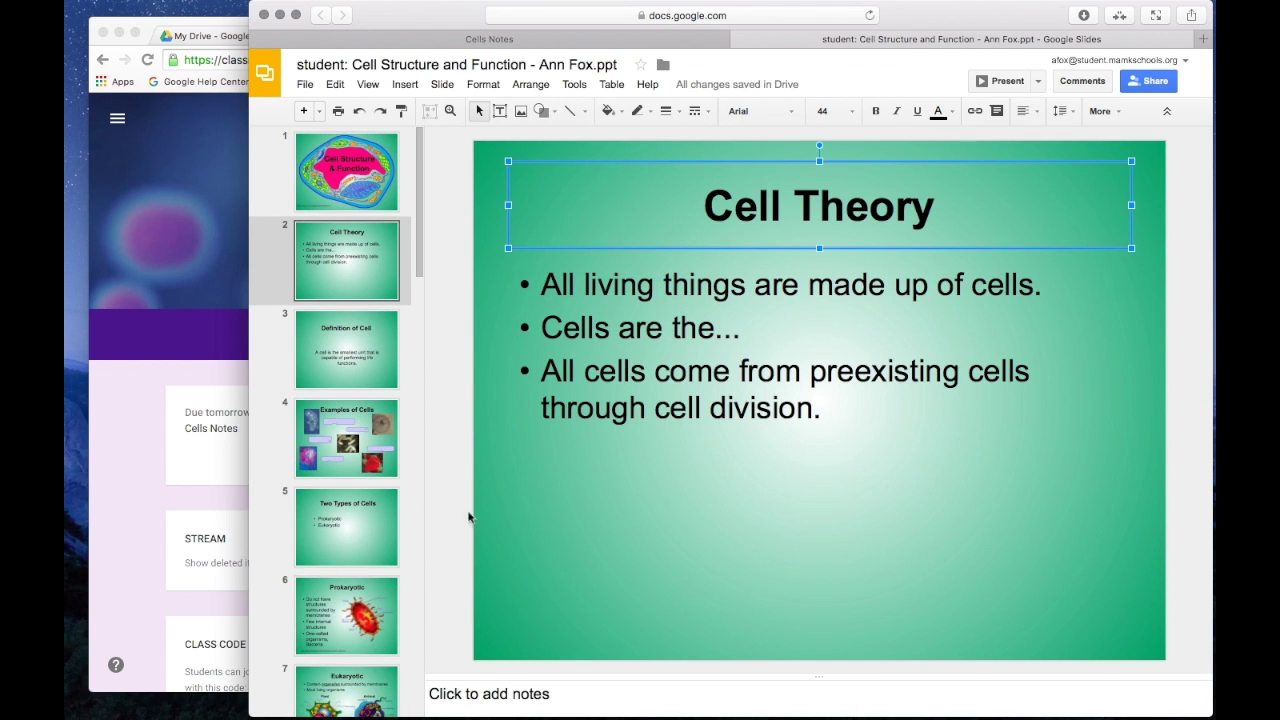
click(447, 596)
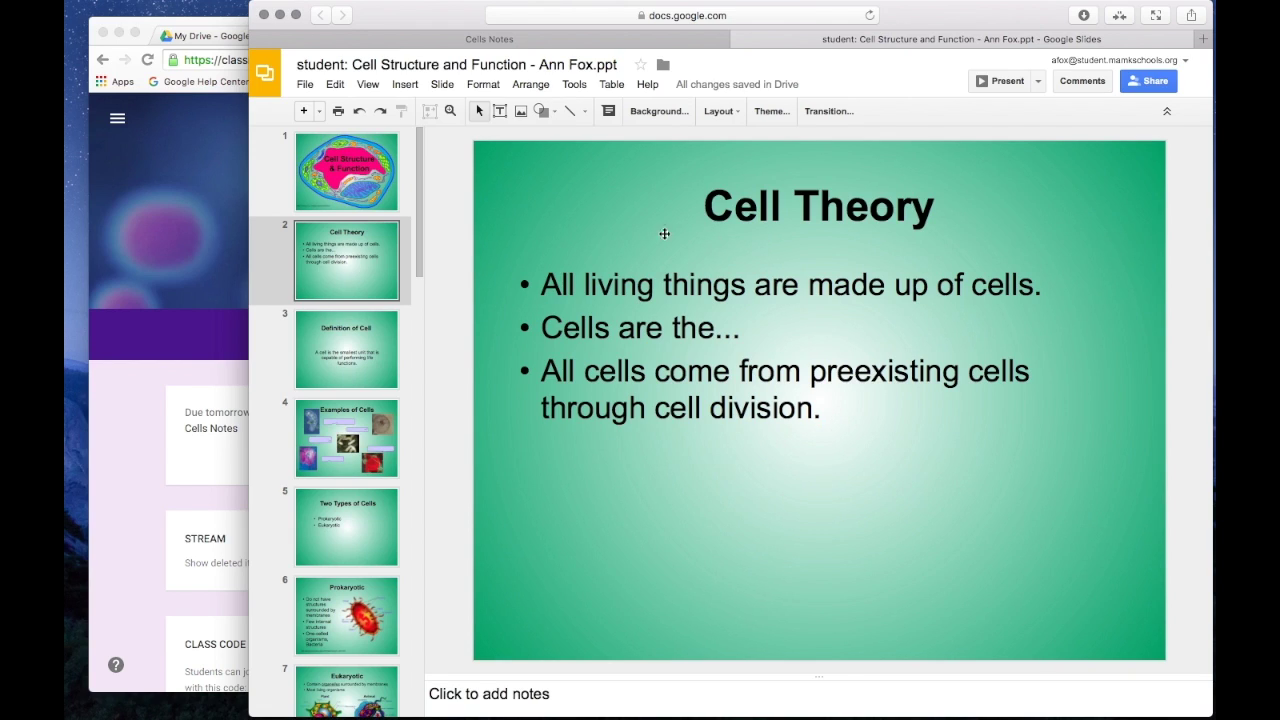
Step: Insert a cartoon animal cell diagram found by searching images for 'cell'
click(520, 112)
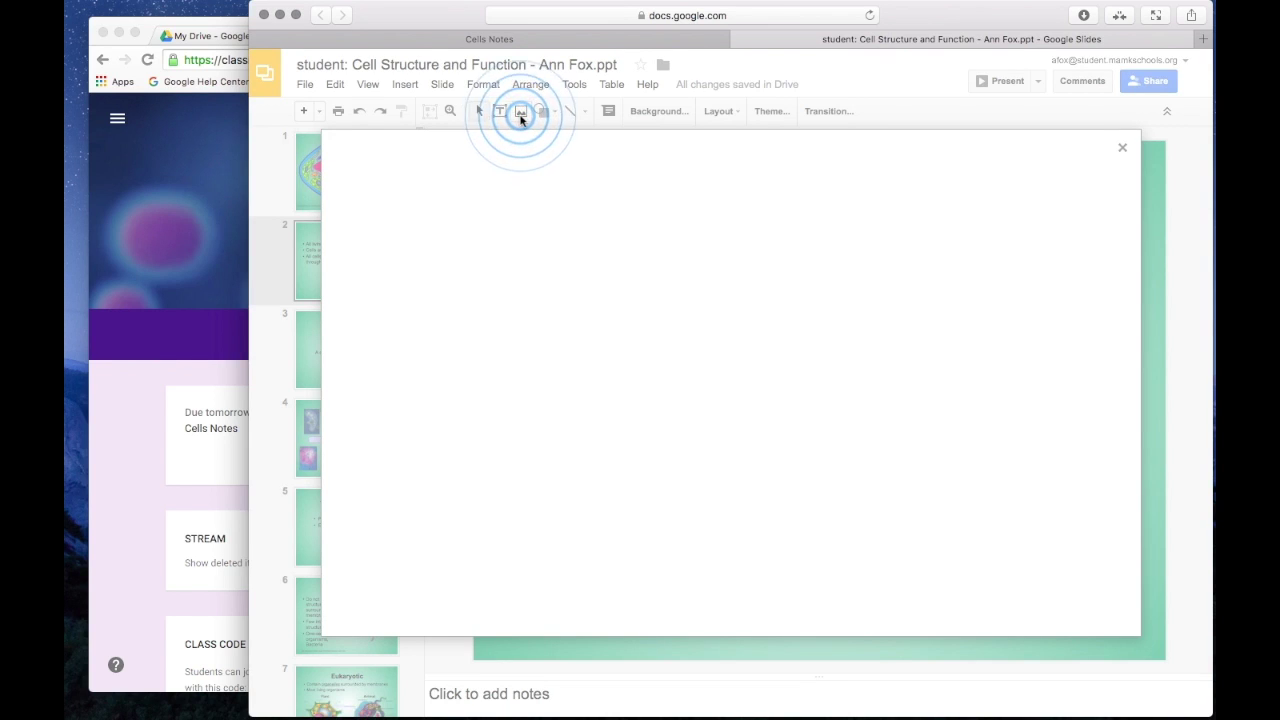
click(824, 193)
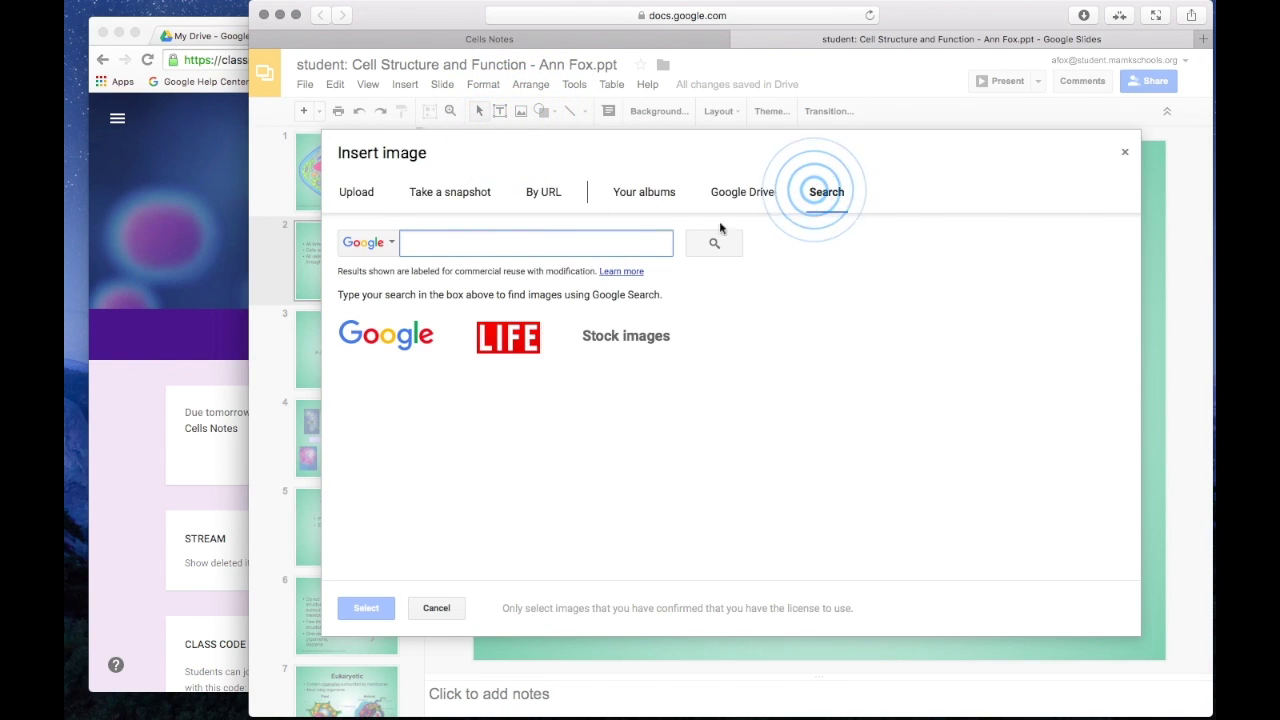
click(599, 246)
text(ce)
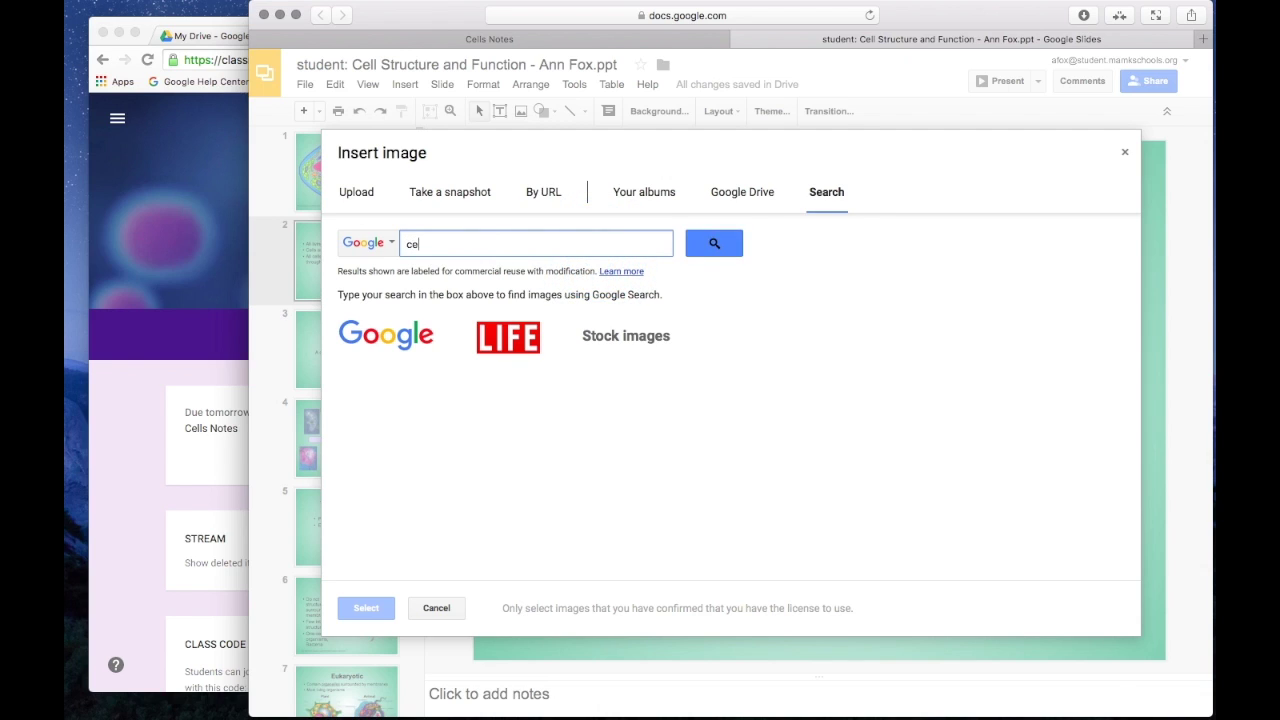
text(ll)
key(Return)
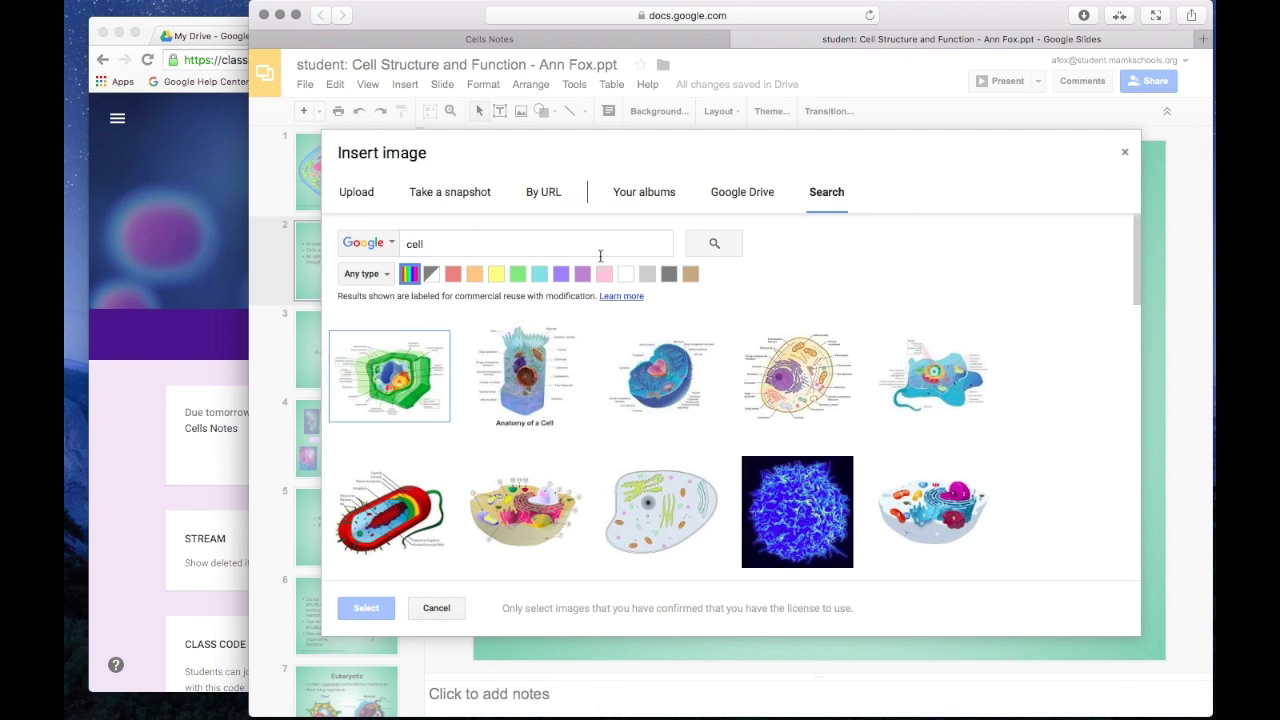
click(485, 495)
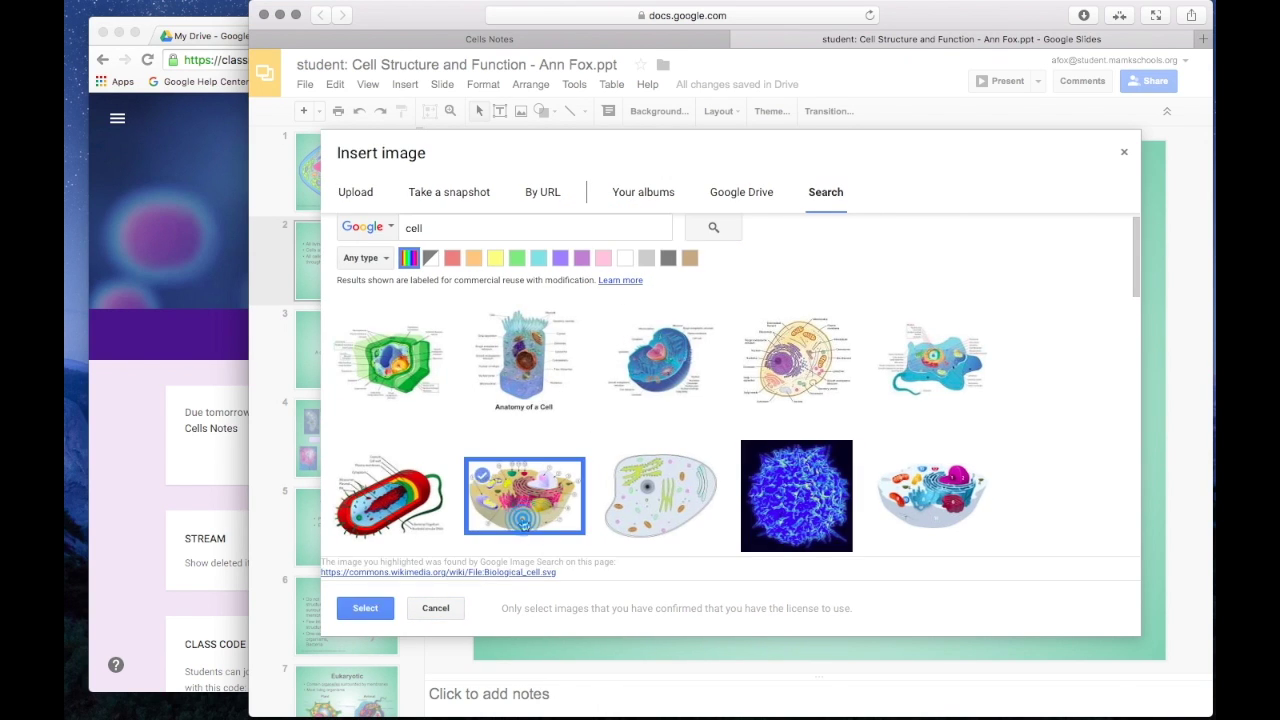
click(348, 615)
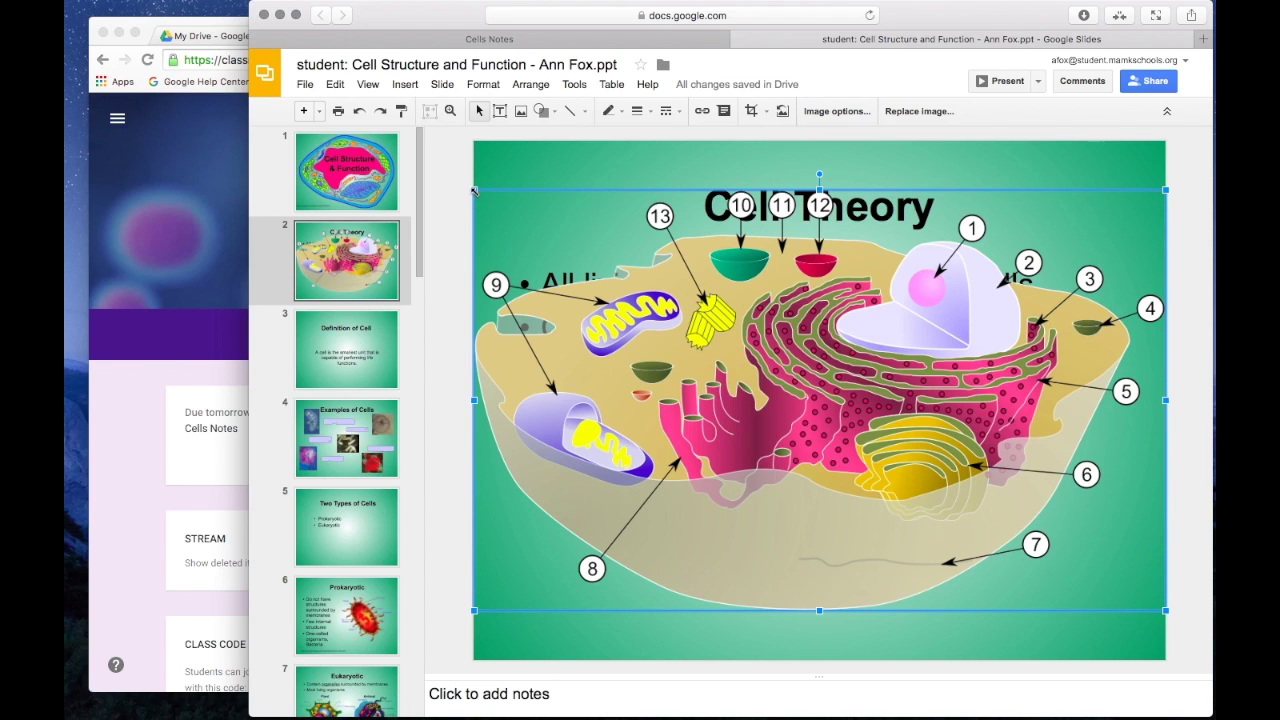
Step: Shrink the cell diagram into the slide's lower-right corner, then minimize the slides window
drag(474, 189, 800, 388)
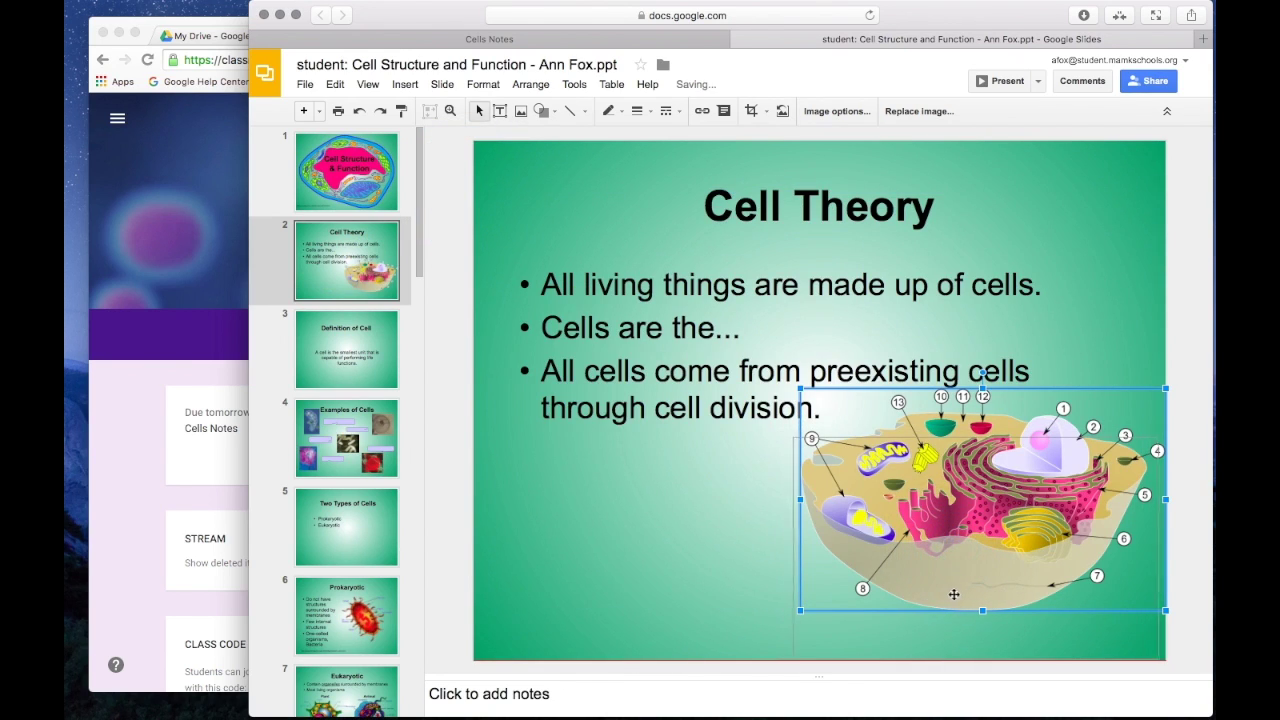
drag(958, 548, 956, 643)
click(690, 592)
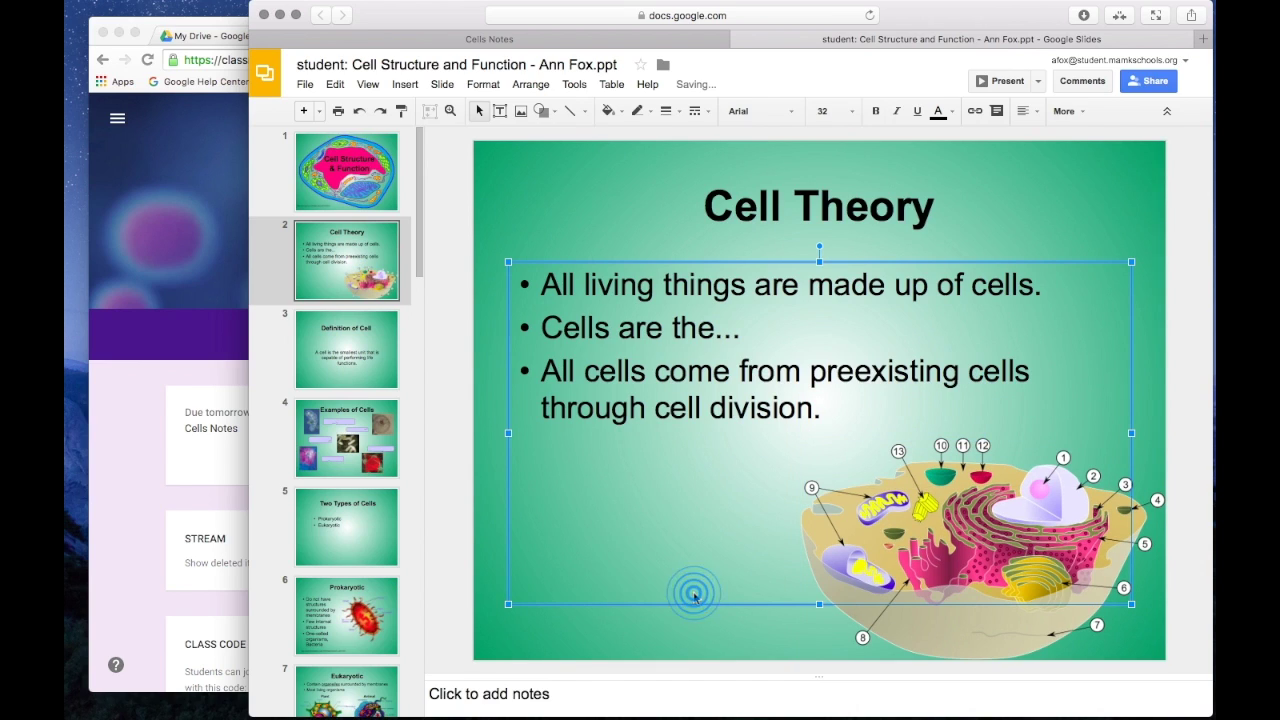
click(628, 641)
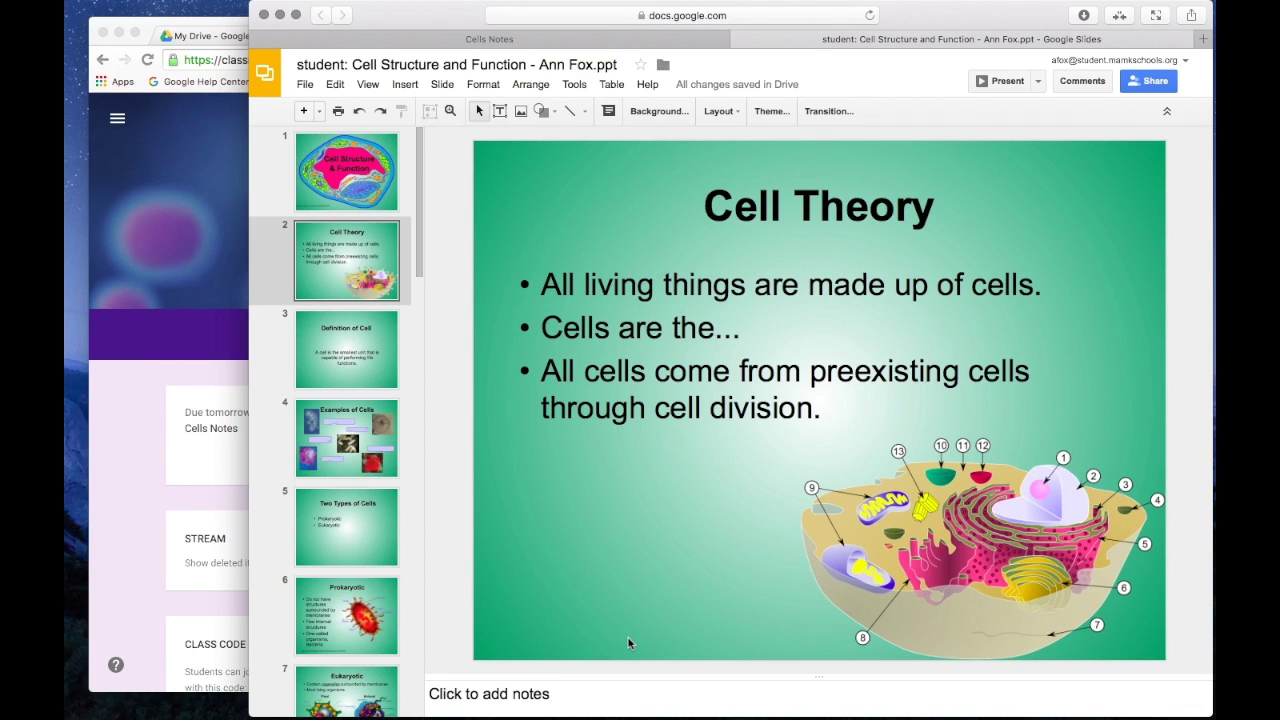
click(280, 15)
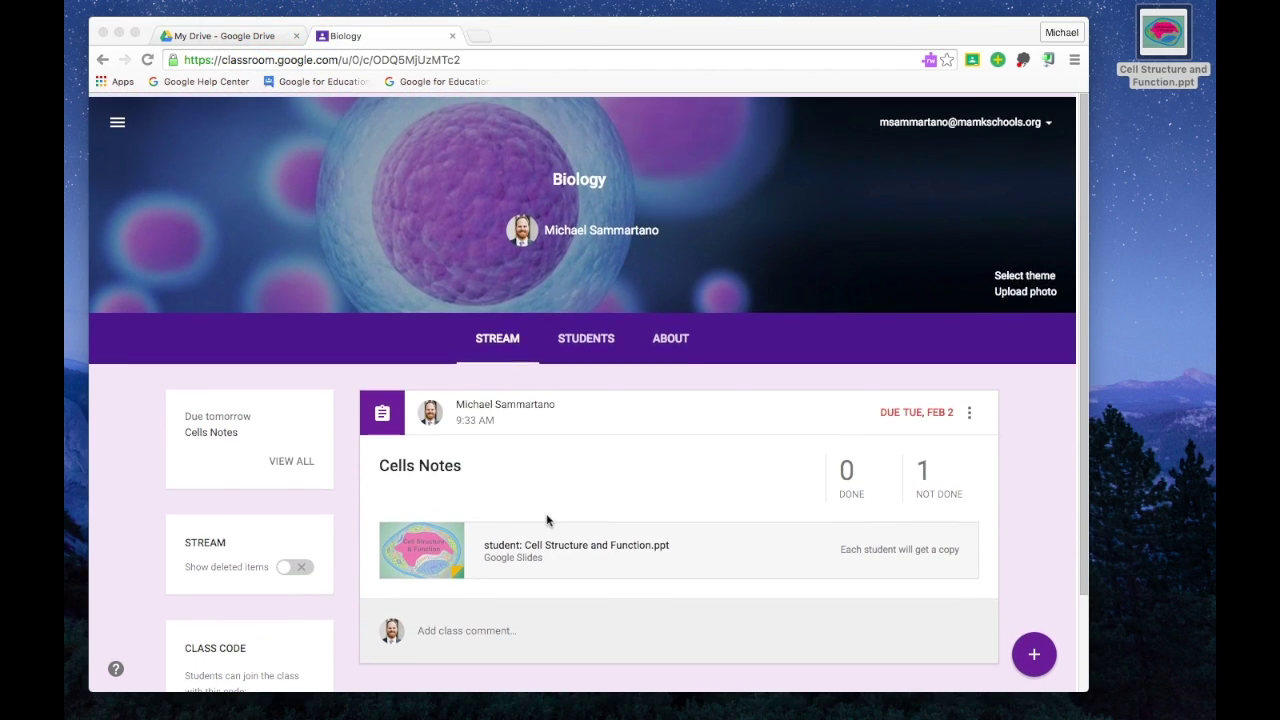
Step: Open Cells Notes student work, refresh submissions, and open the student's presentation
click(440, 467)
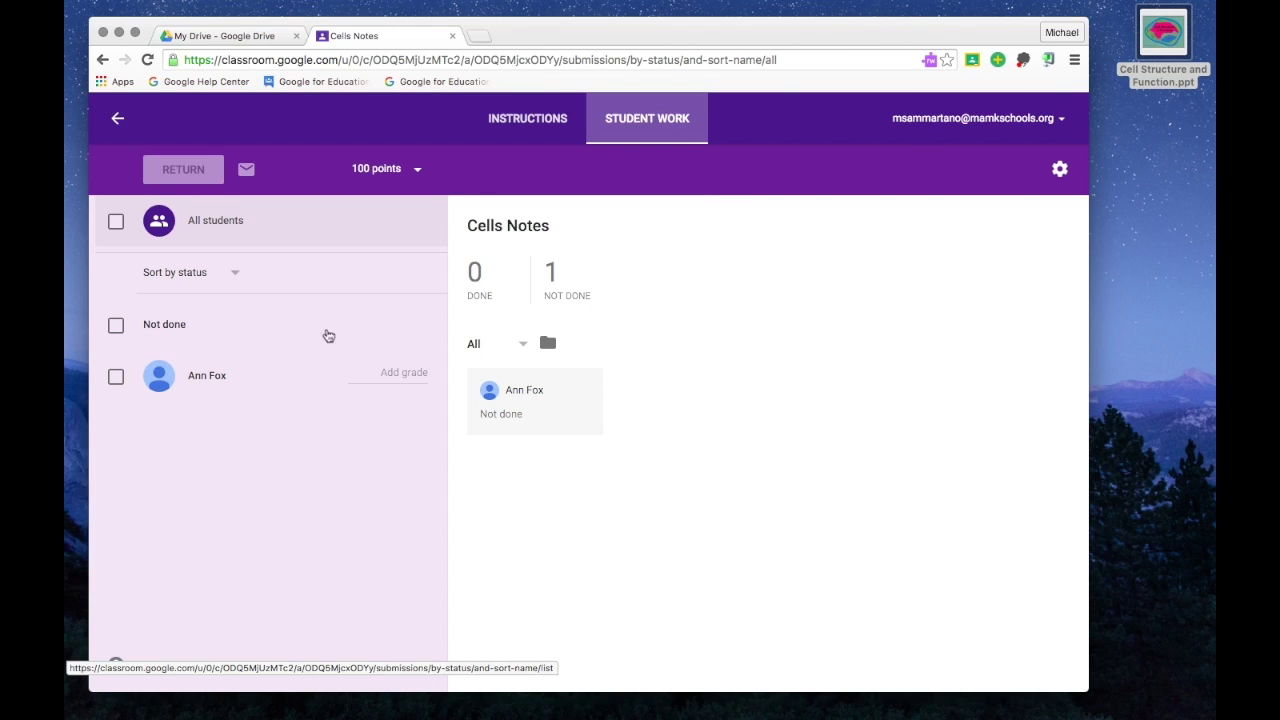
click(147, 60)
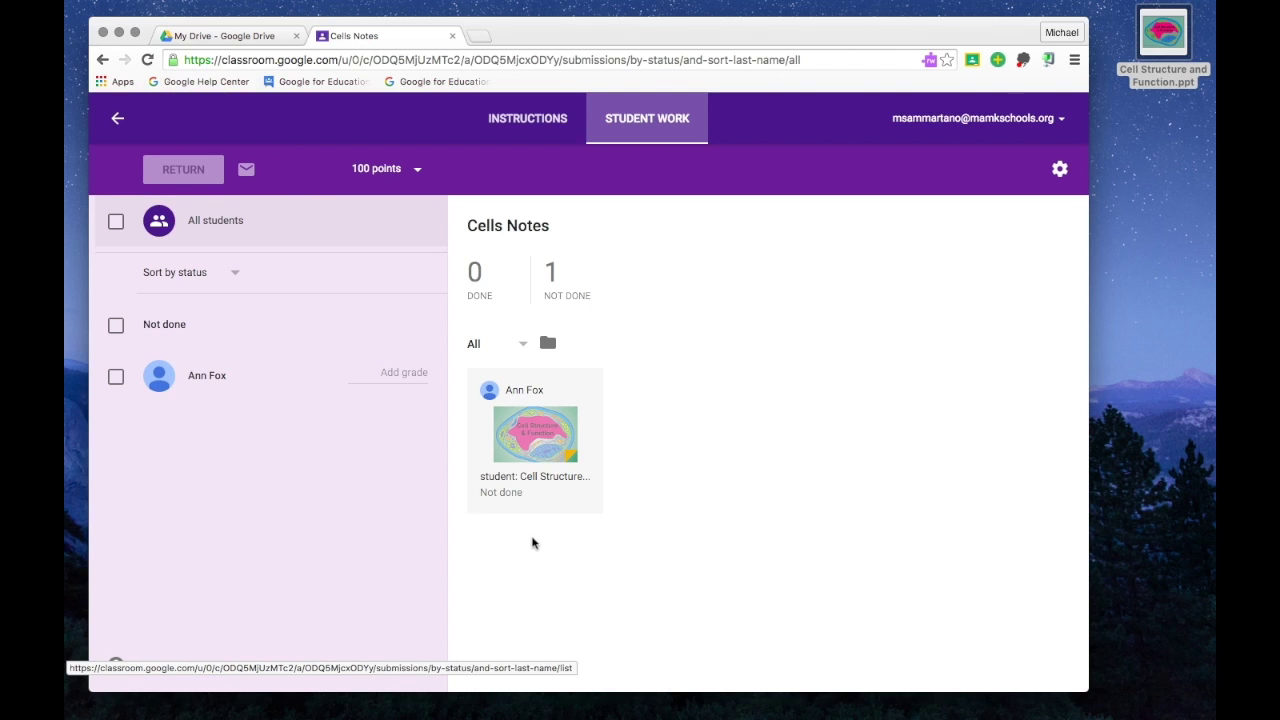
click(563, 459)
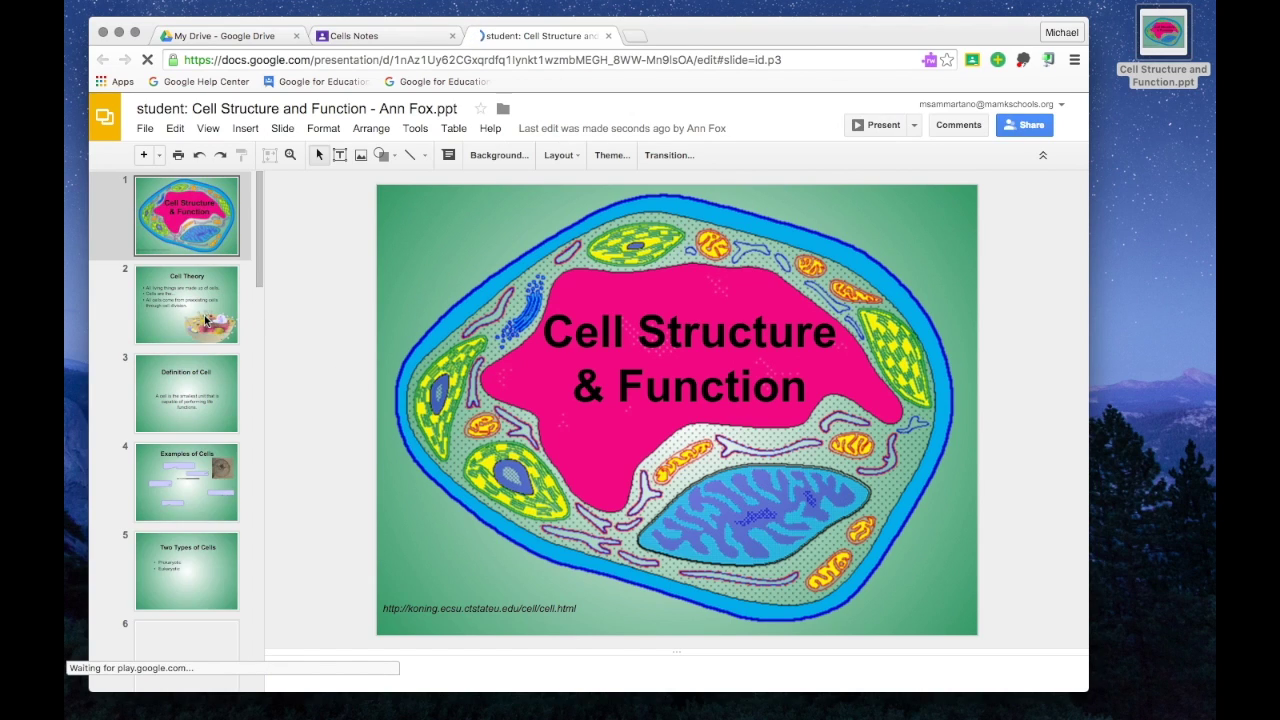
Step: Comment 'nice diagram!' on the Cell Theory slide's cell diagram
click(205, 319)
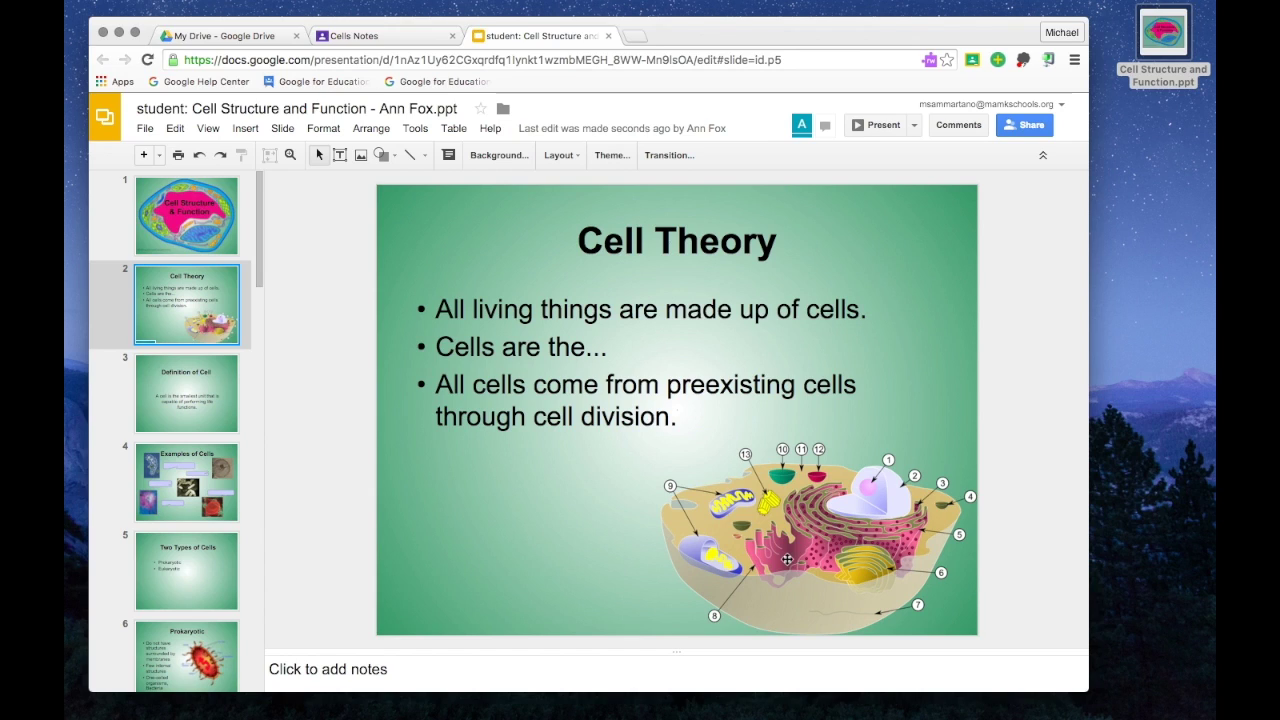
click(787, 560)
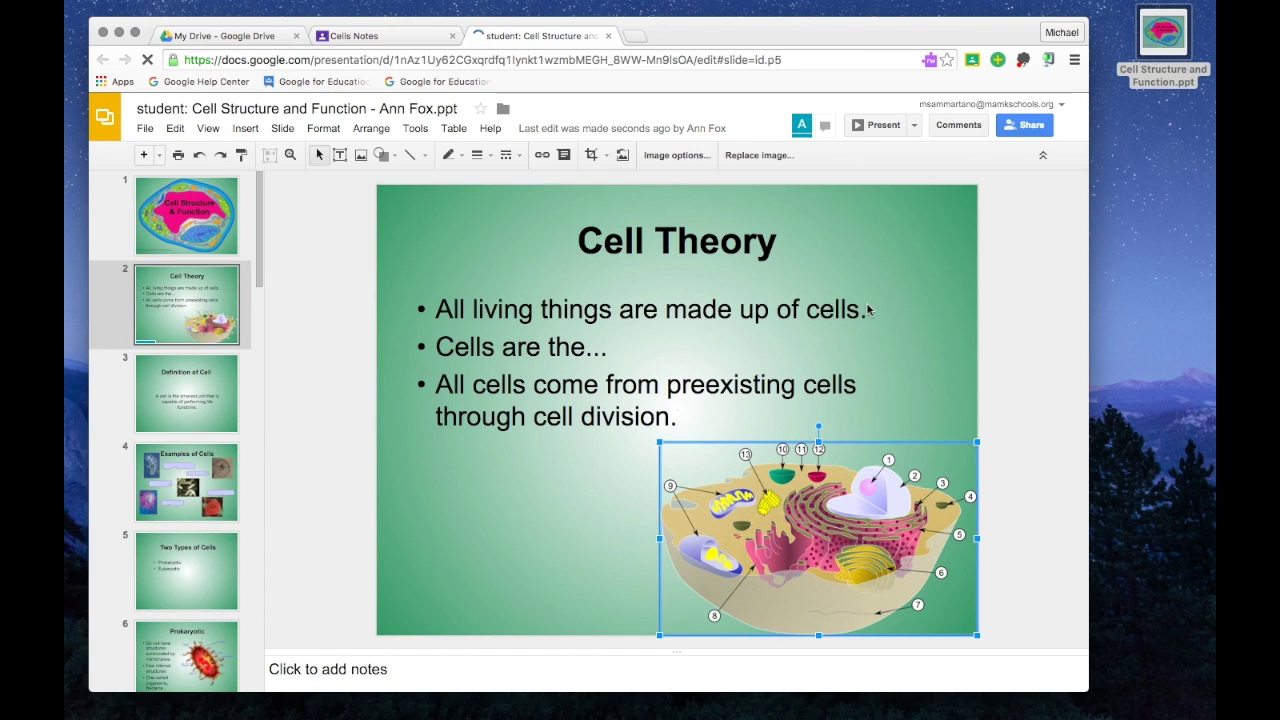
click(958, 125)
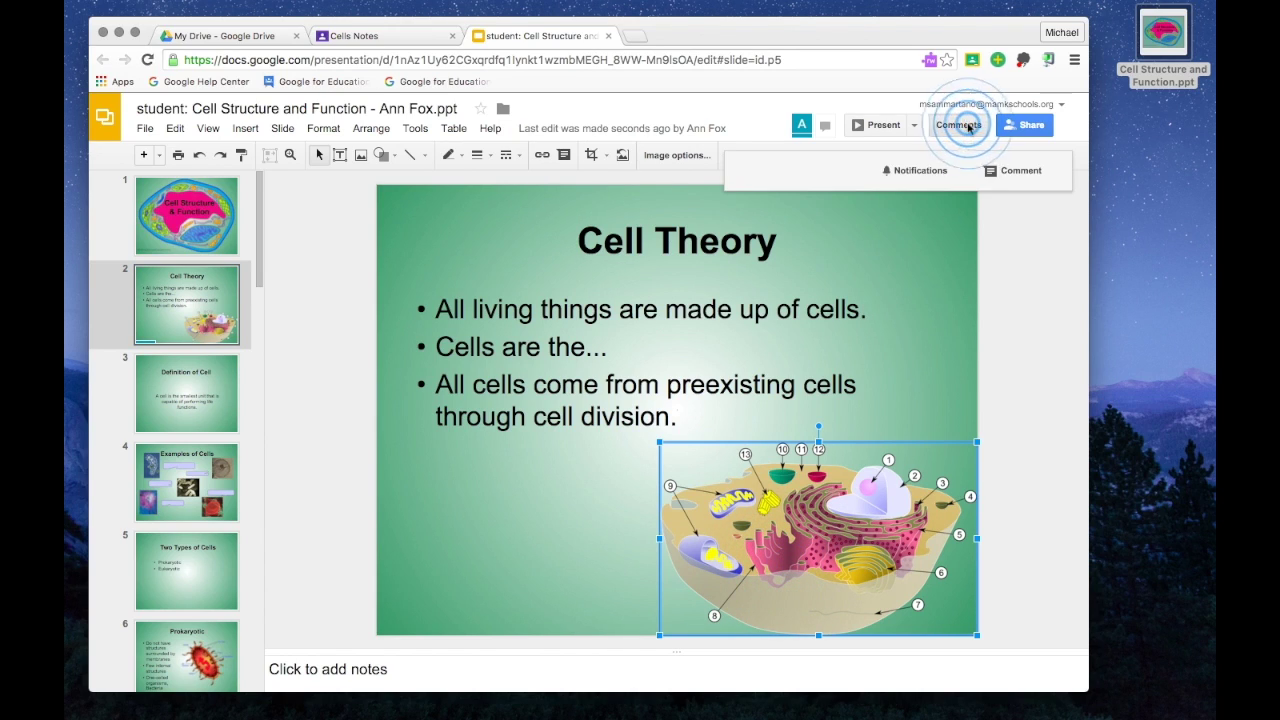
click(1003, 170)
text(n)
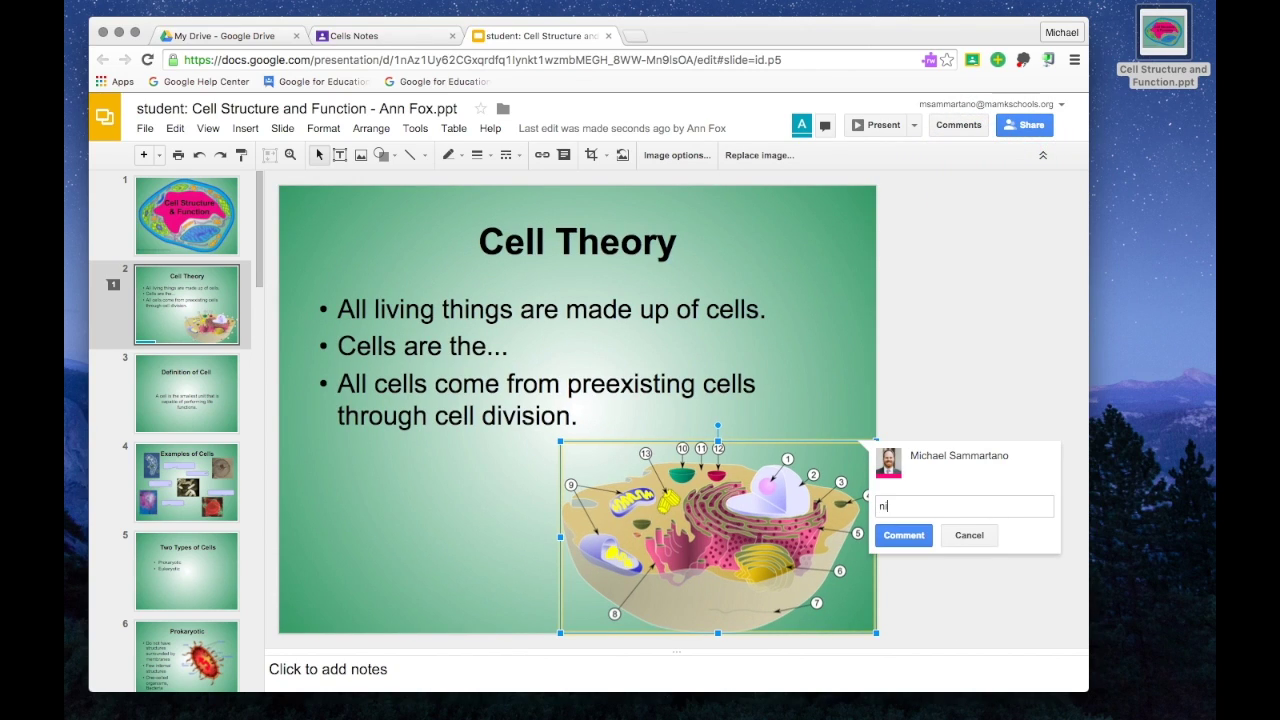
text(ice diagram!)
click(904, 536)
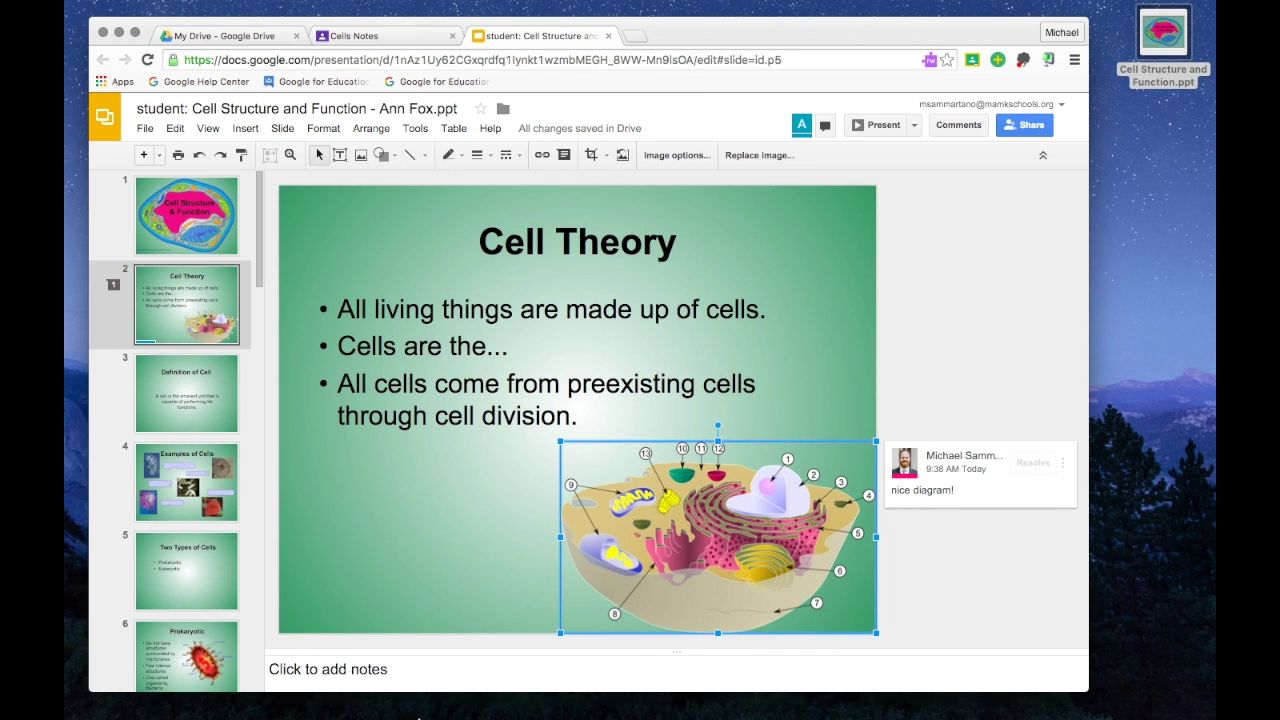
click(436, 700)
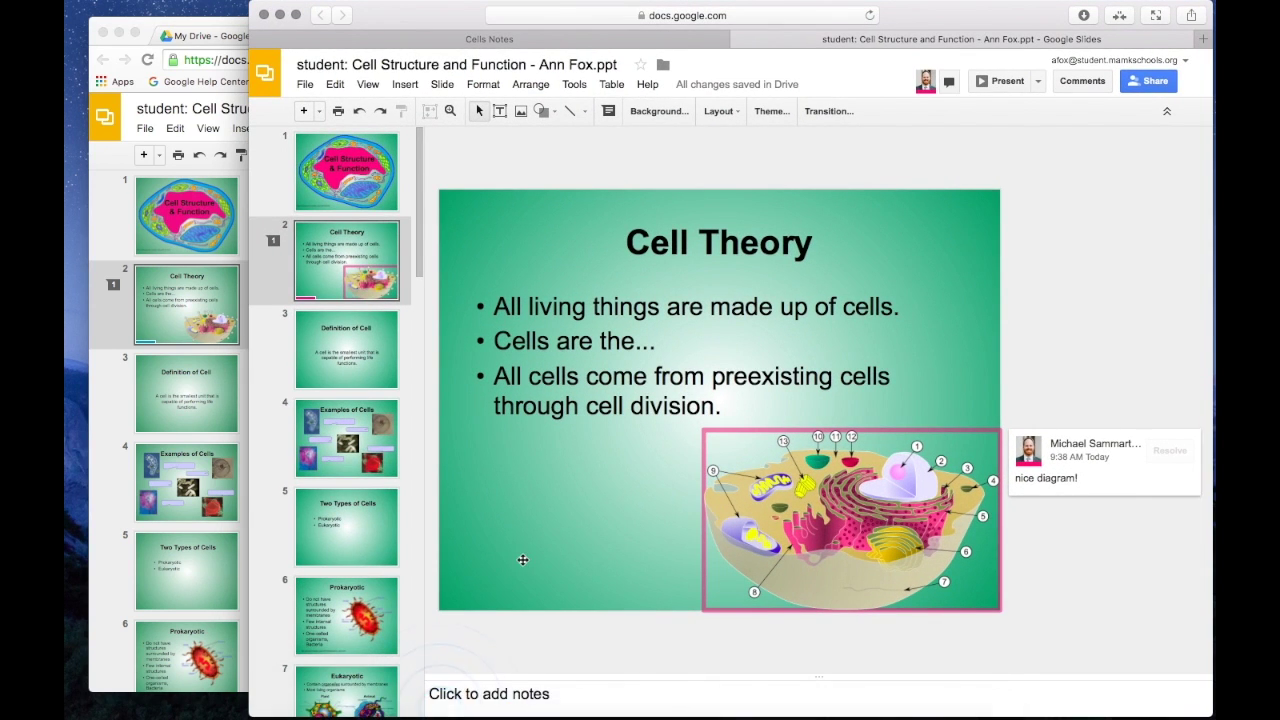
Step: Check the student's deck shows the 'nice diagram!' comment, then return to Classroom
click(634, 640)
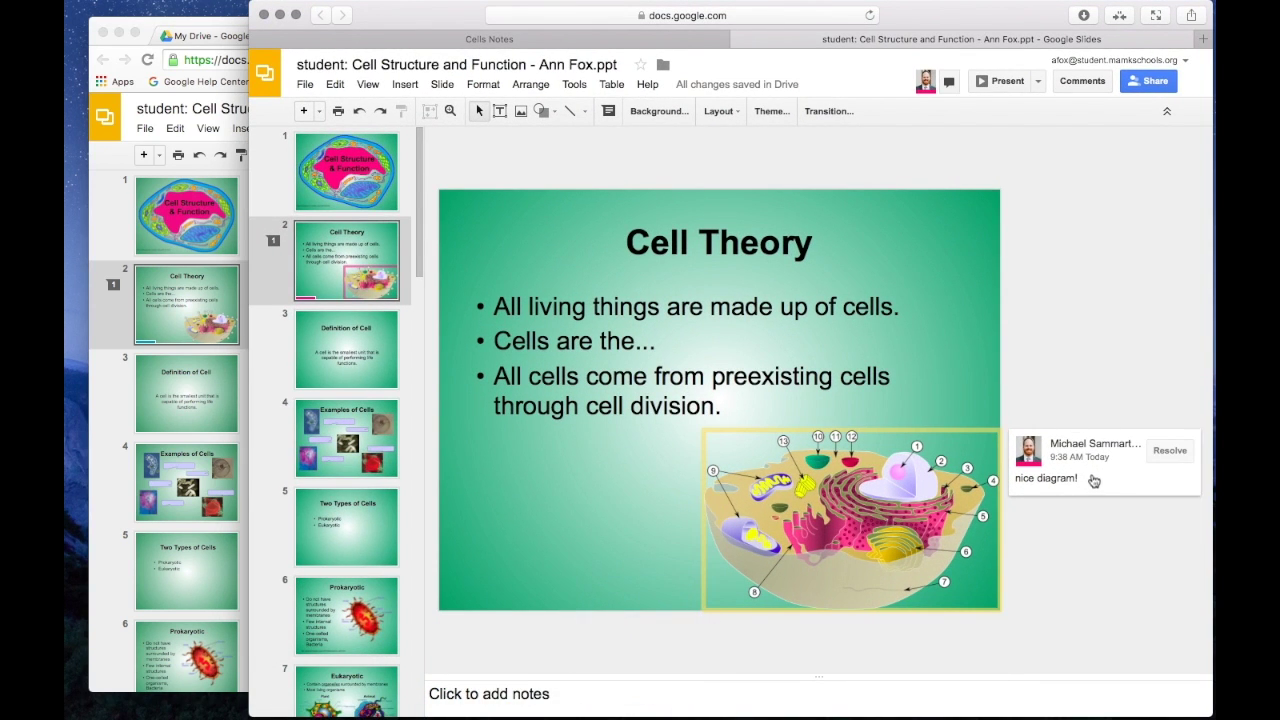
click(1080, 572)
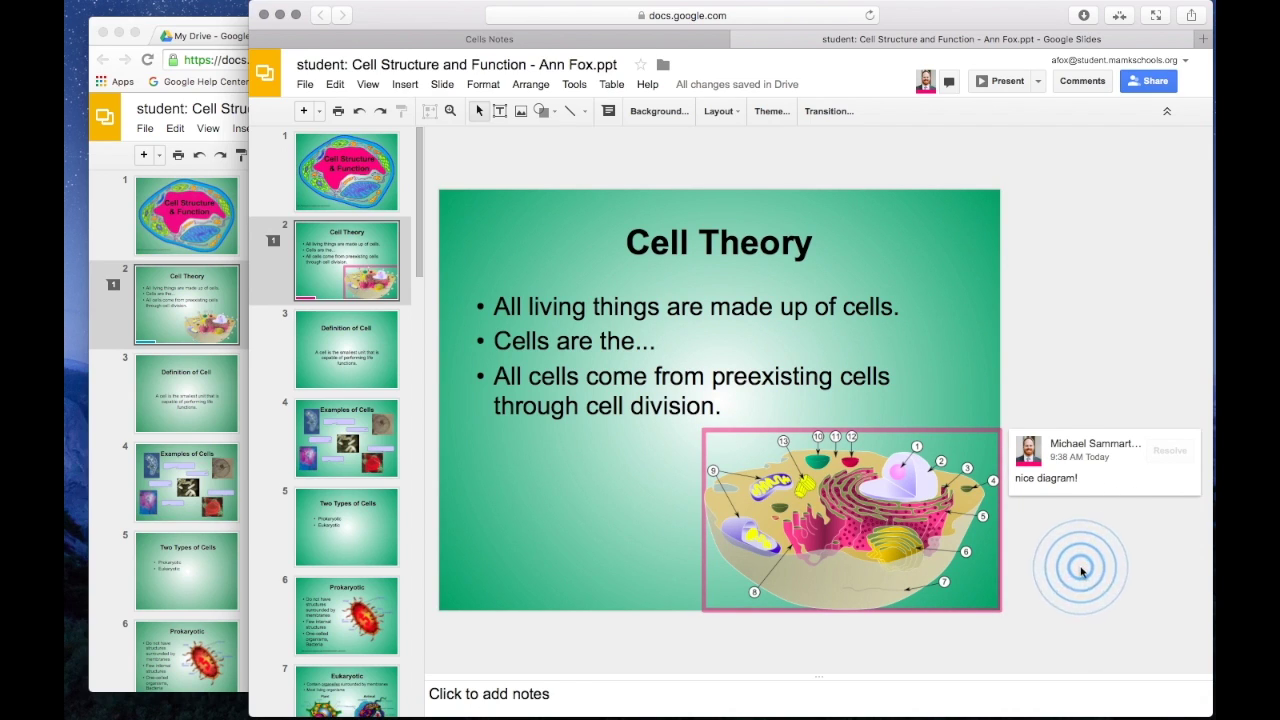